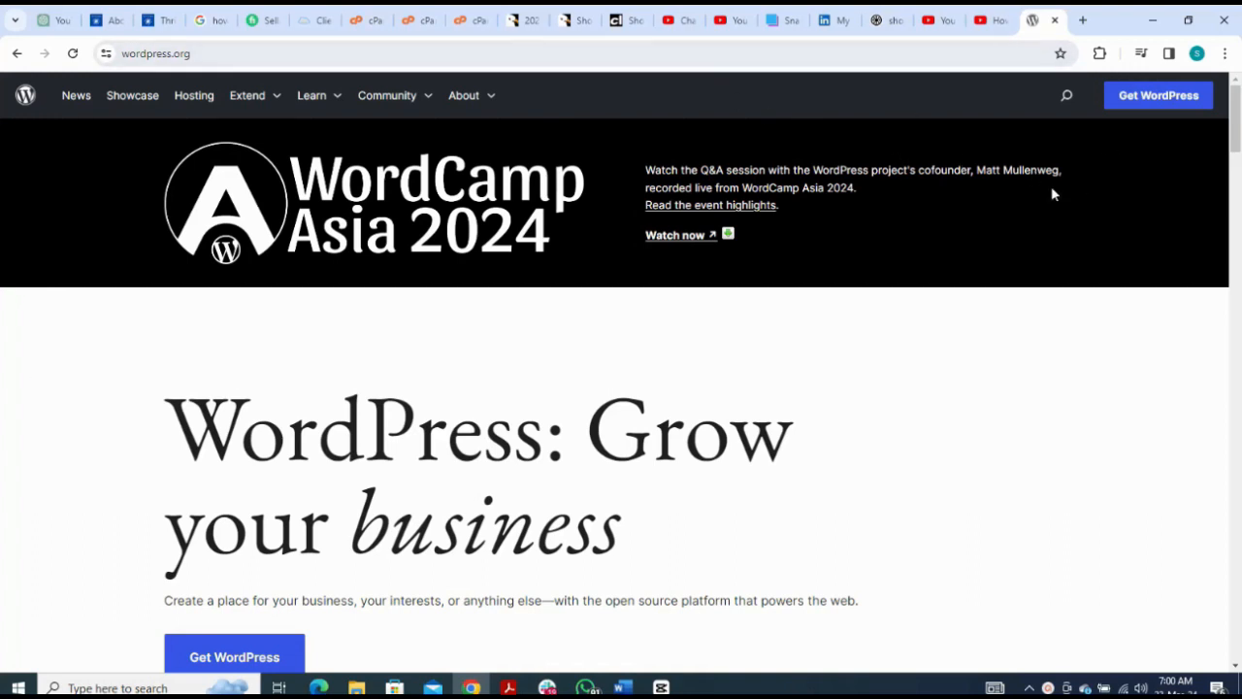
Step: Download the WordPress 6.4.3 package from WordPress.org and dismiss the thank-you popup
click(1146, 108)
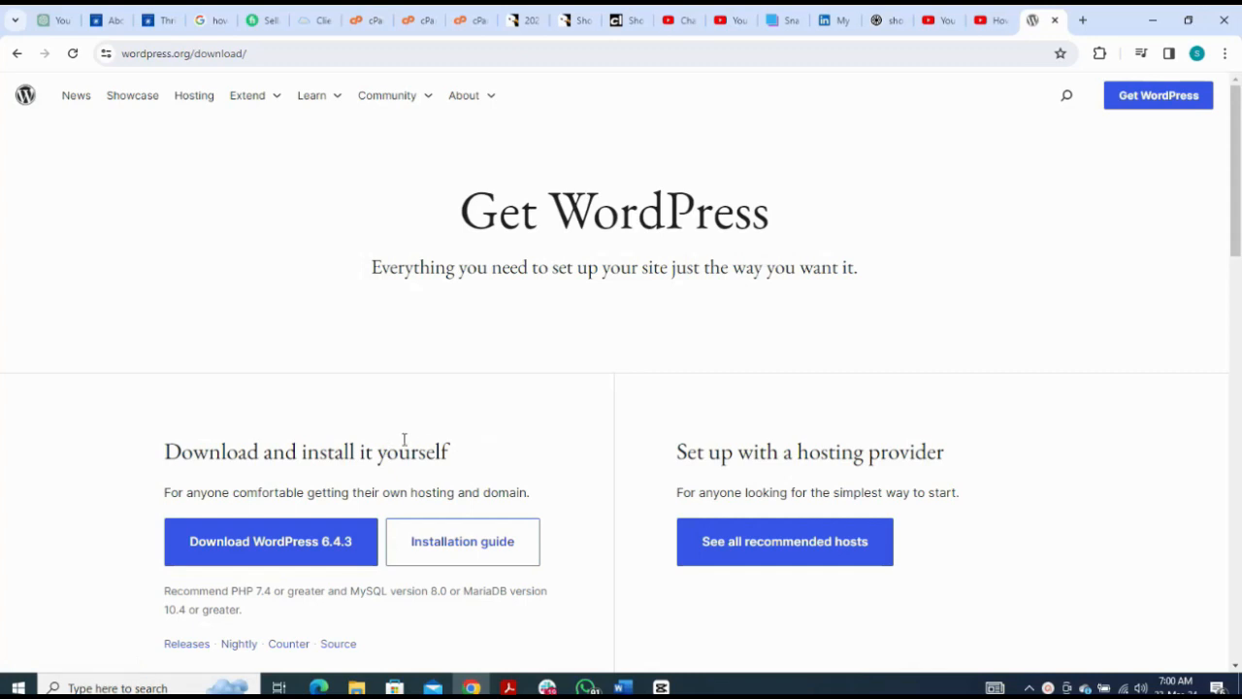
click(318, 550)
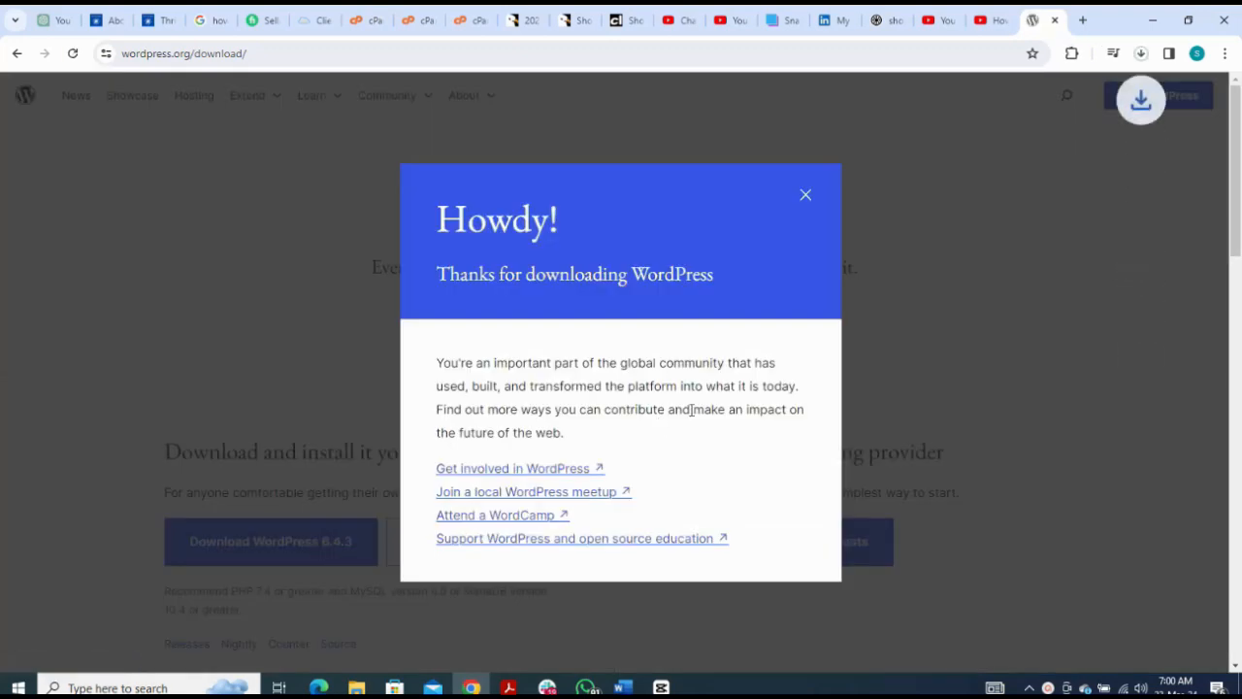
click(806, 197)
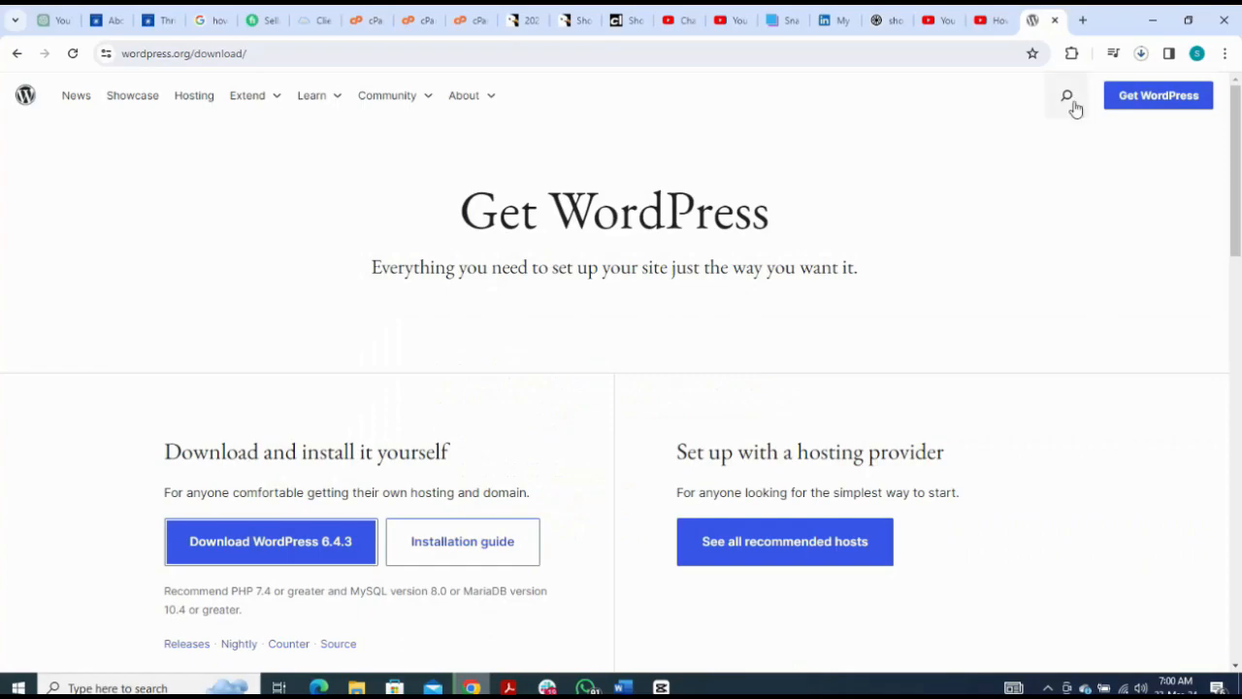
Step: Launch WampServer from its desktop shortcut and return to the WordPress download page
click(1155, 21)
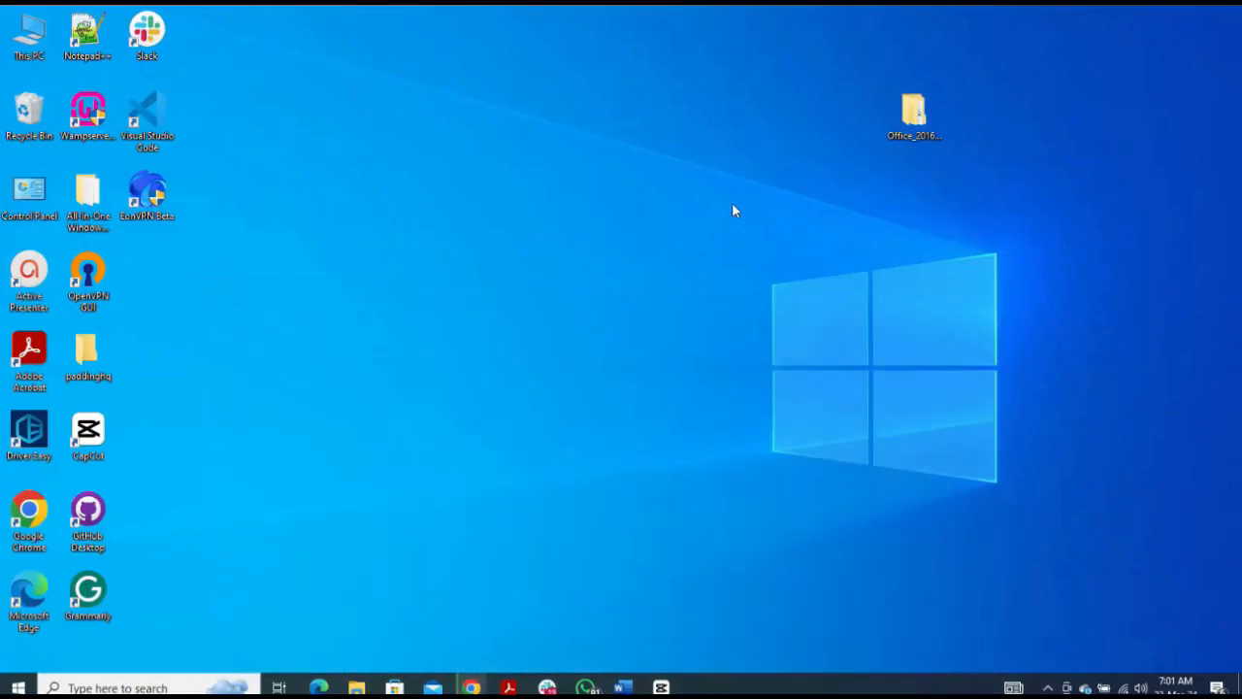
click(80, 126)
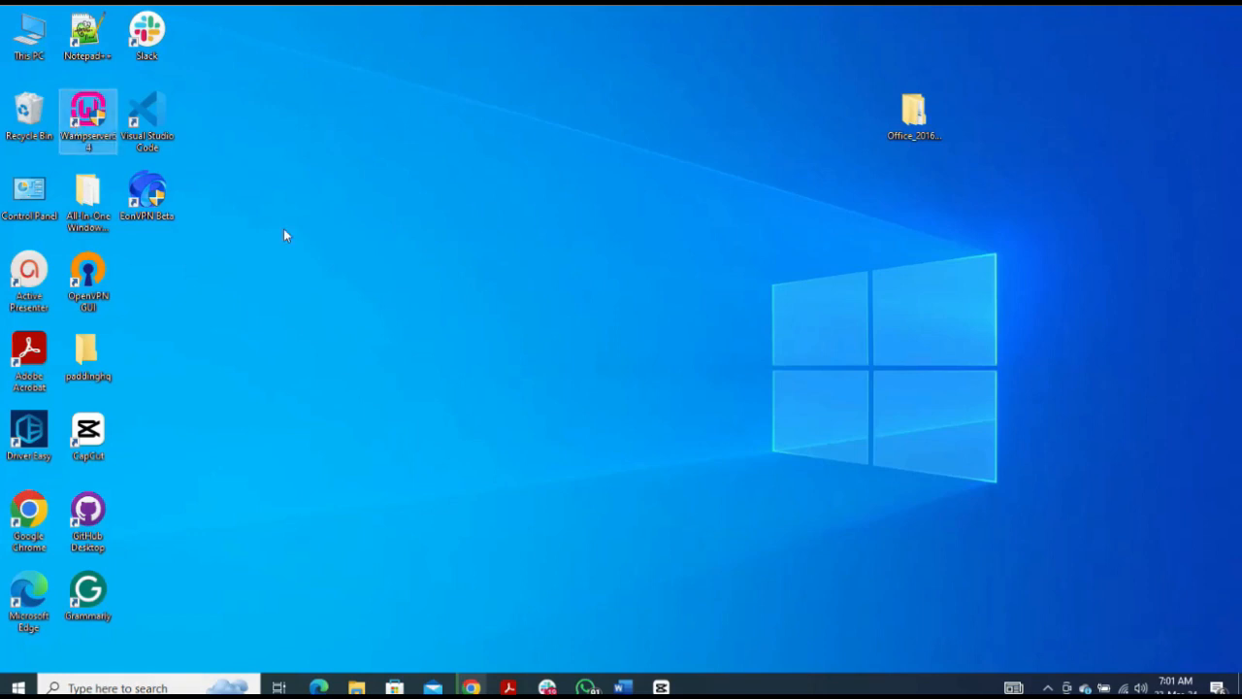
key(Return)
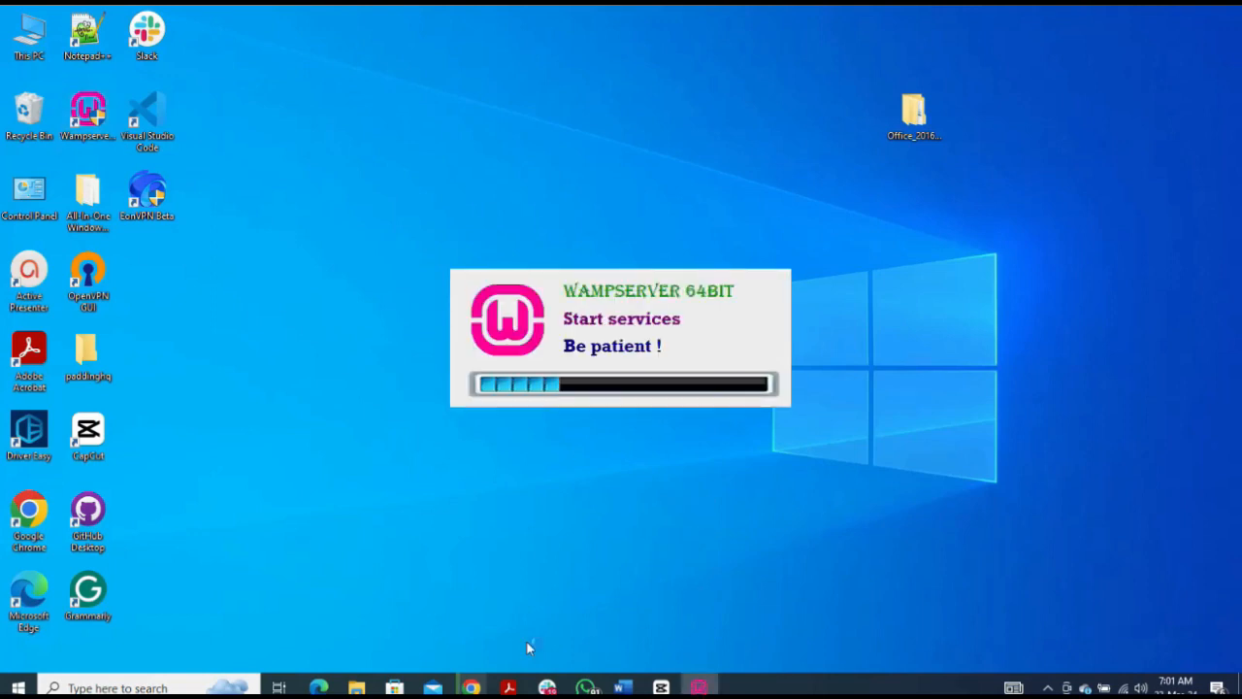
mouse_move(471, 685)
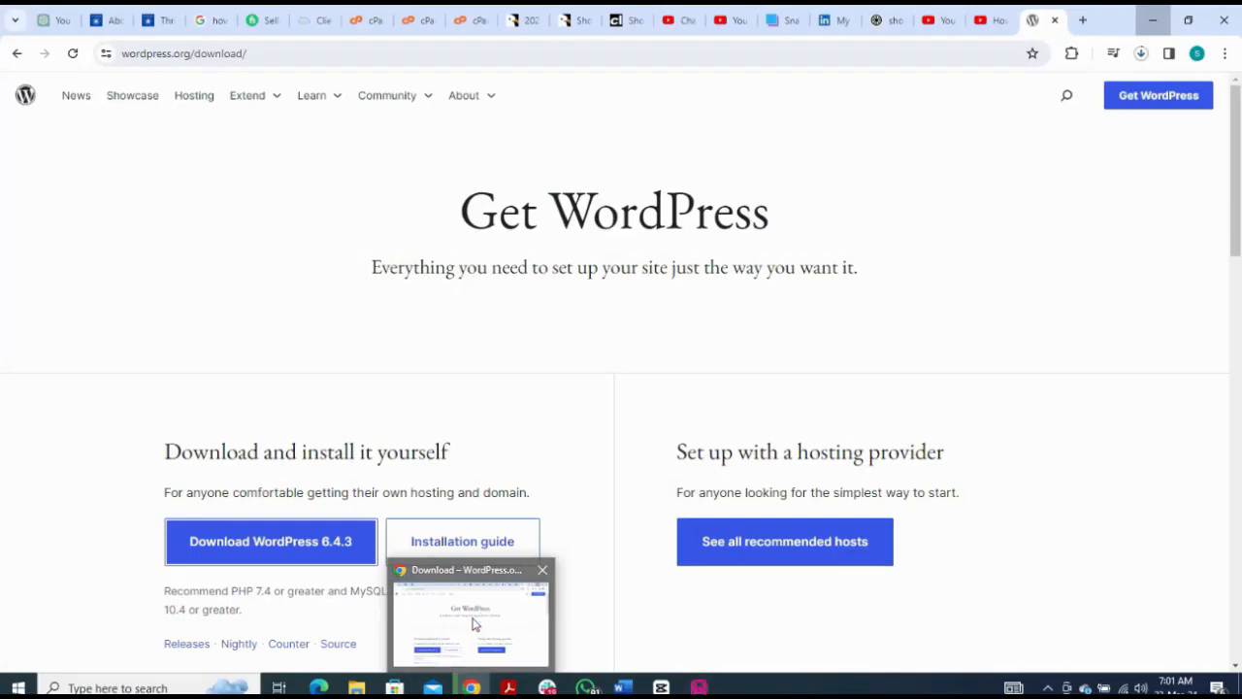
click(475, 624)
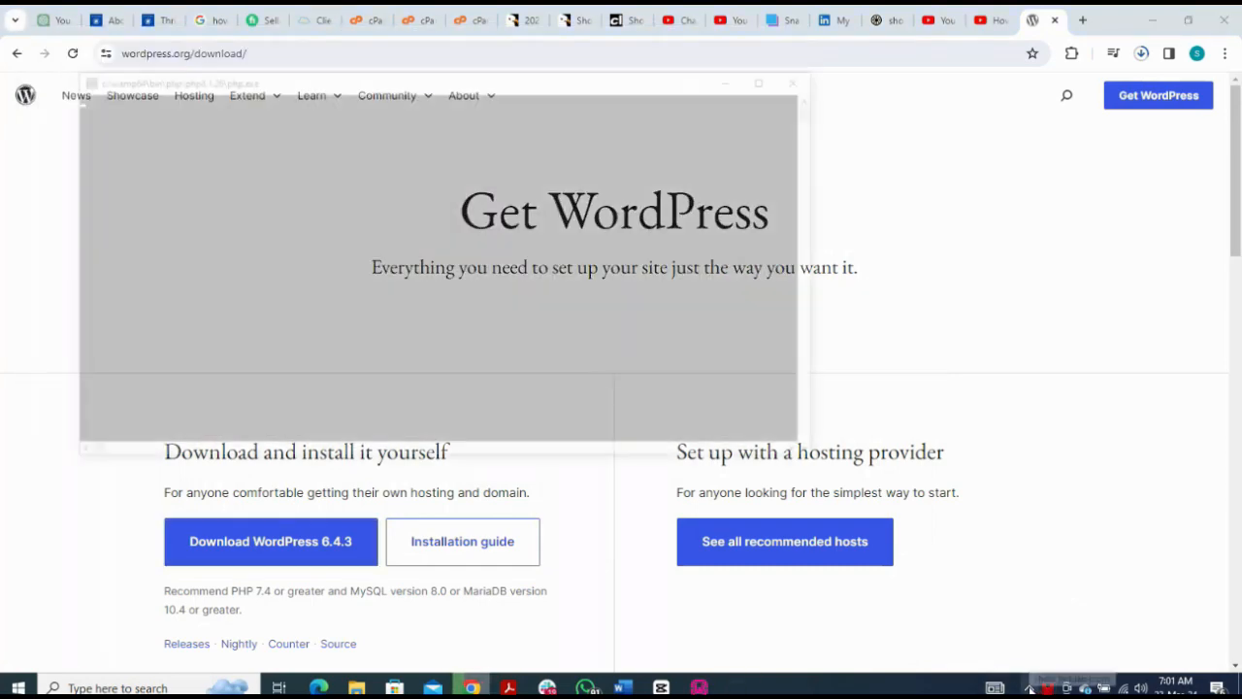
Step: Check that WampServer is running among the tray icons, then bring the download page back
click(1048, 688)
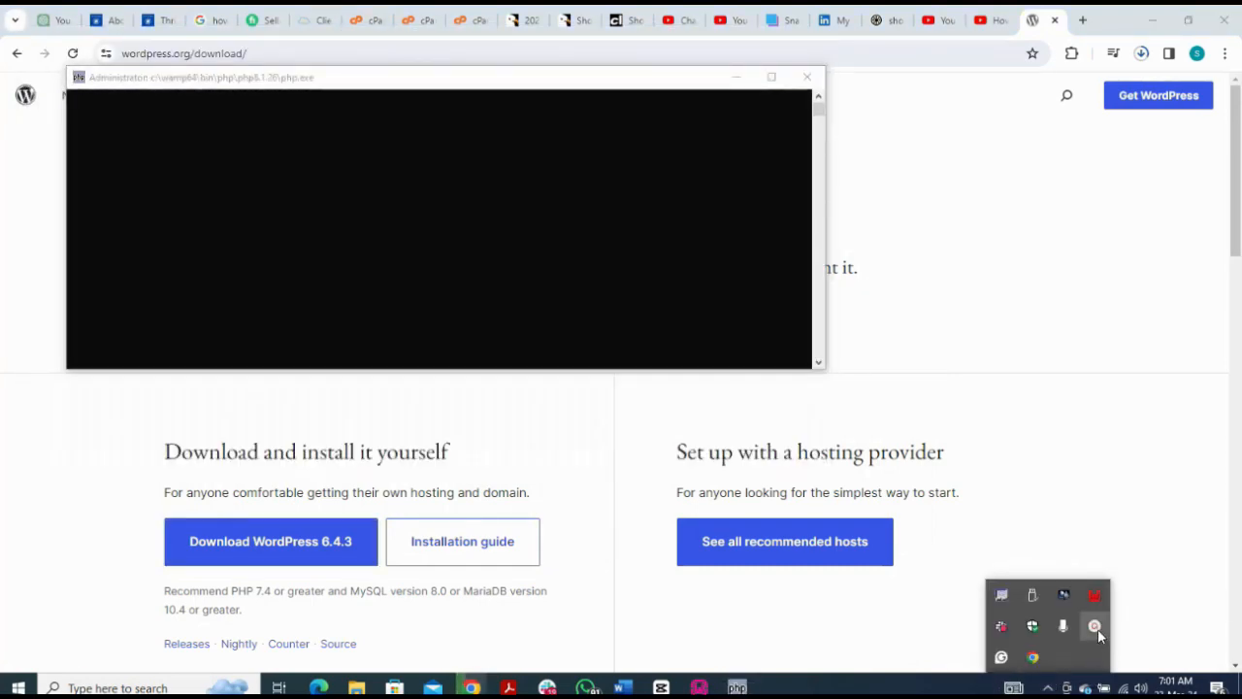
click(1098, 628)
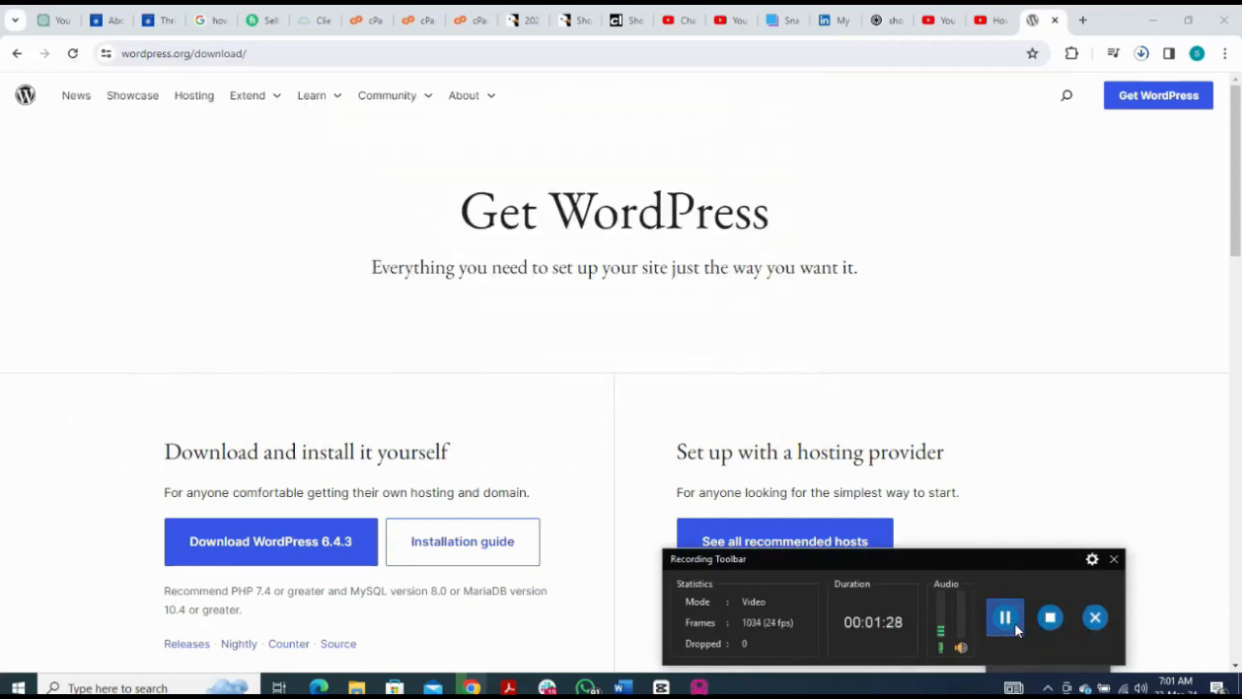
click(1005, 618)
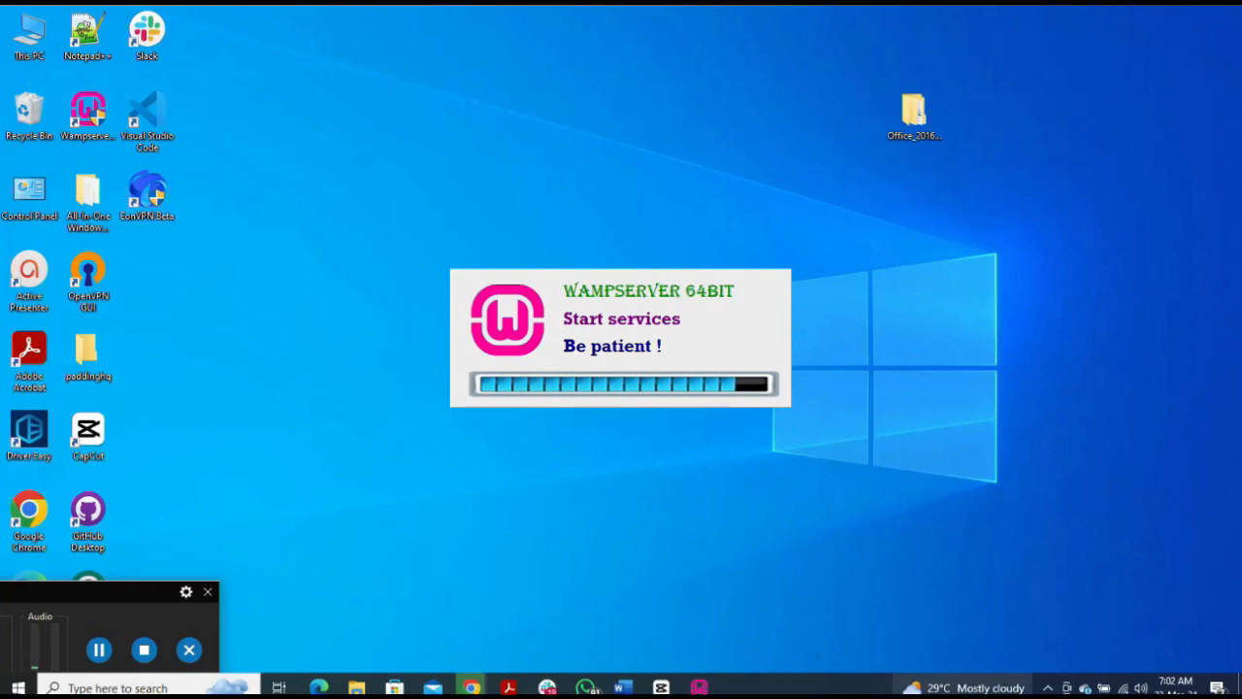
click(1047, 687)
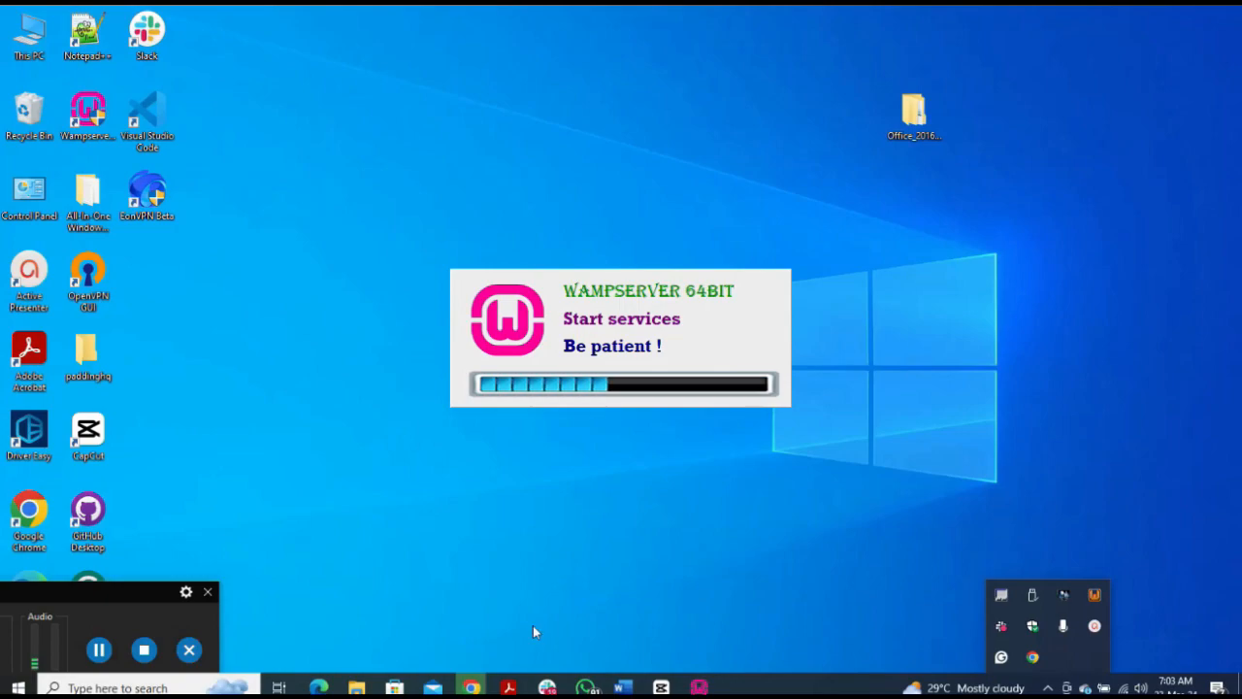
mouse_move(470, 687)
click(471, 626)
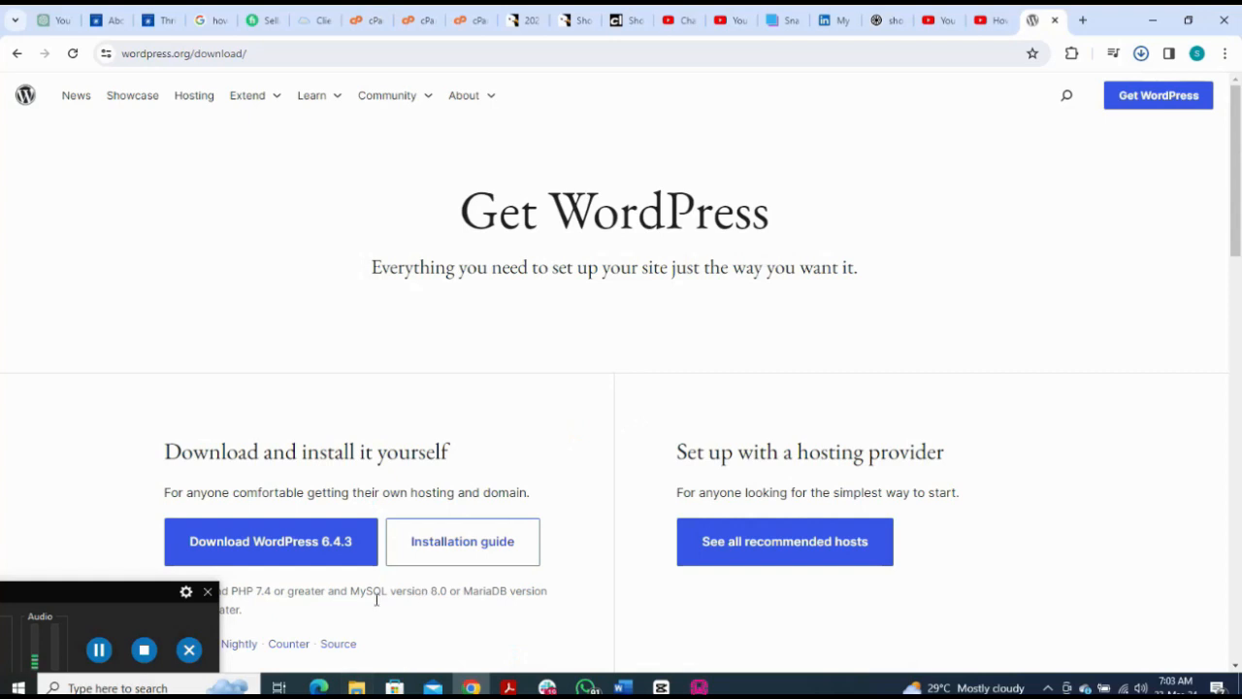
click(99, 650)
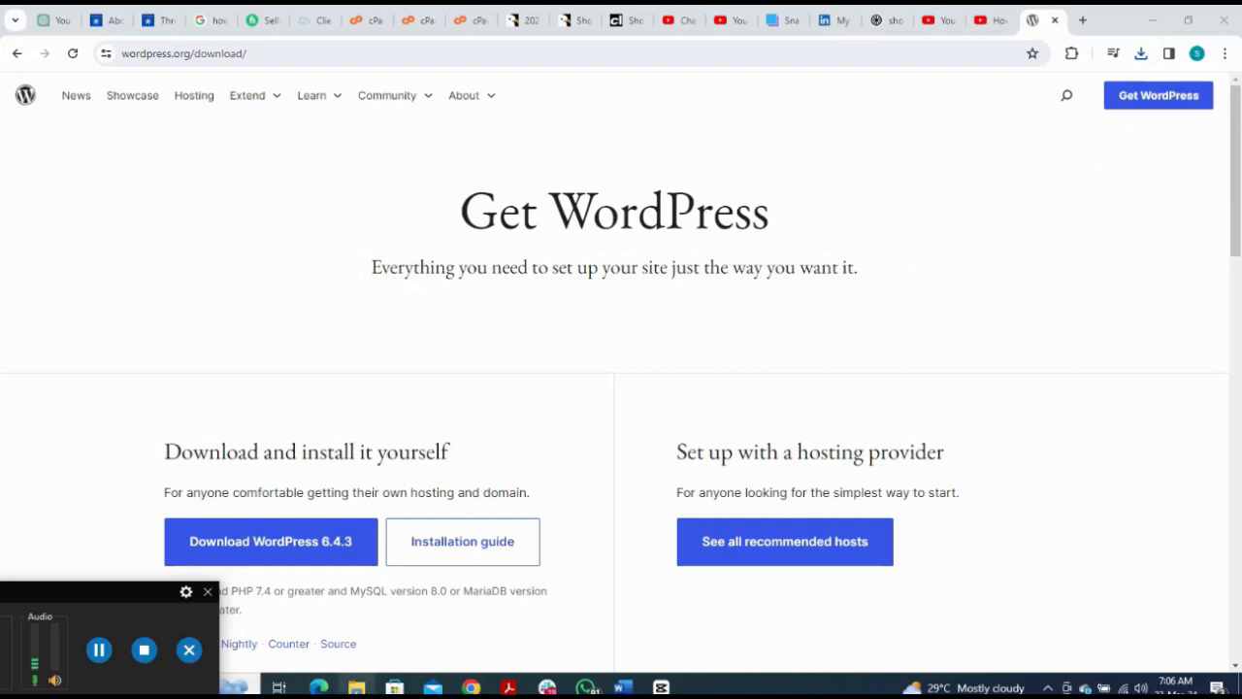
Step: Extract wordpress-6.4.3 (1).zip with WinRAR into a folder beside it in Downloads
click(356, 686)
click(248, 319)
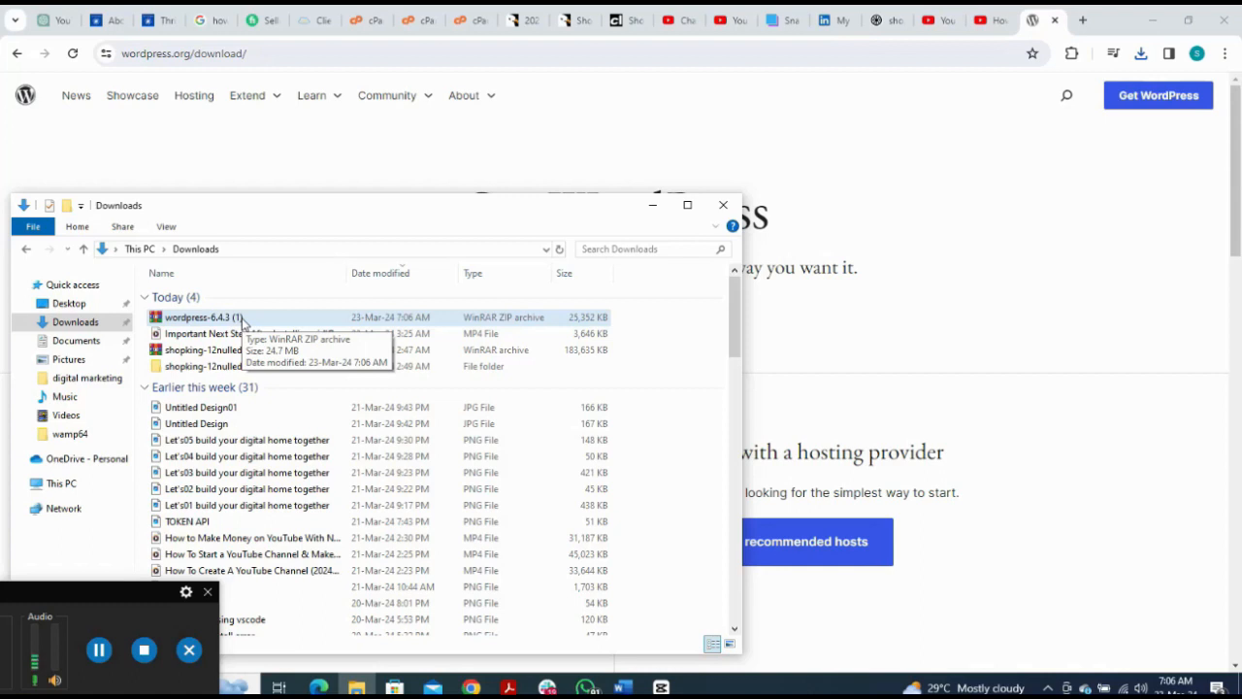
click(242, 322)
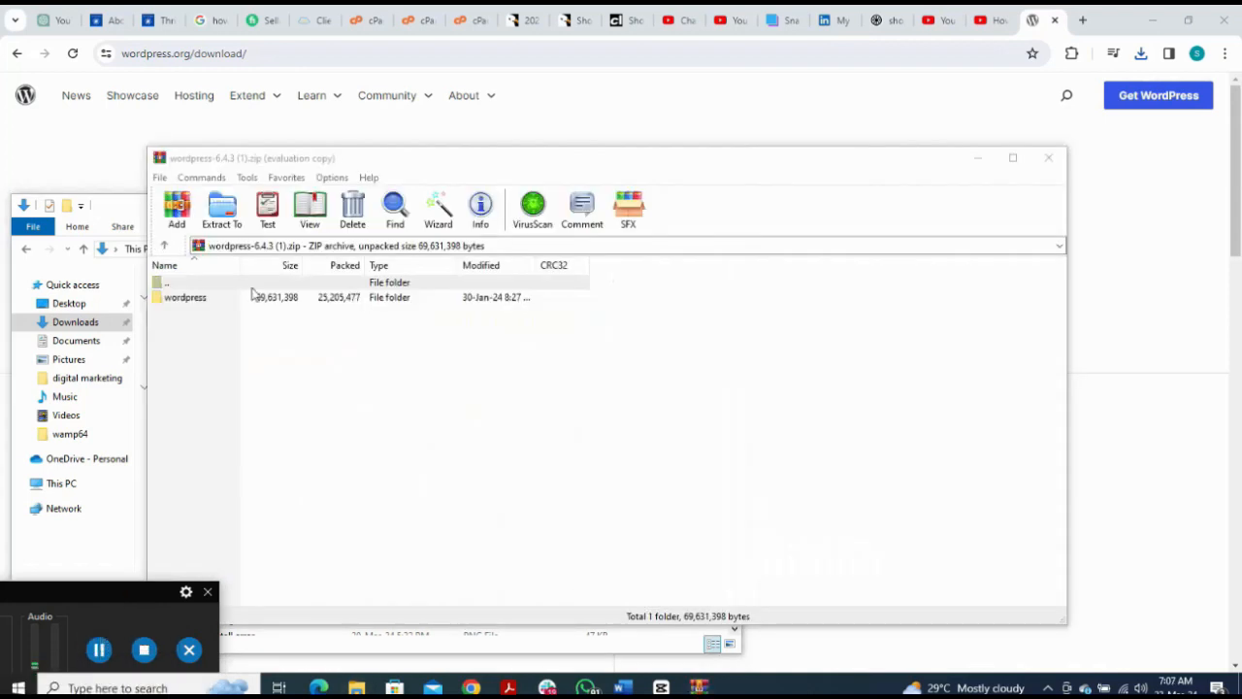
click(225, 214)
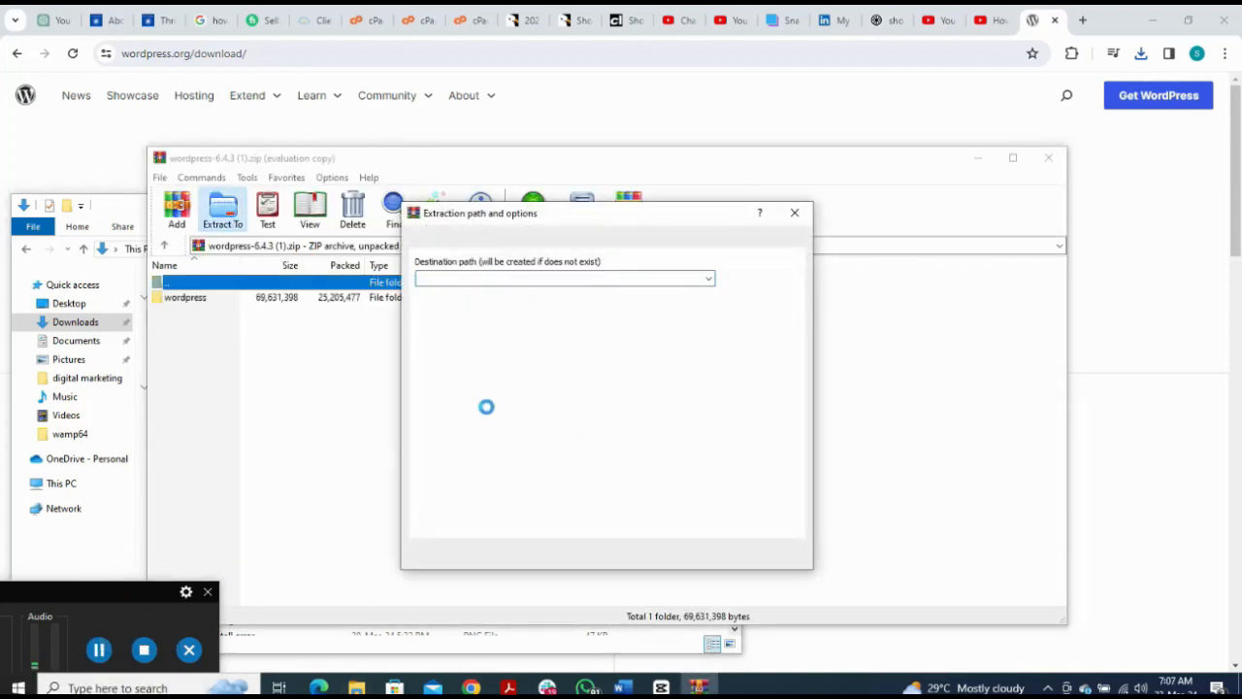
click(652, 556)
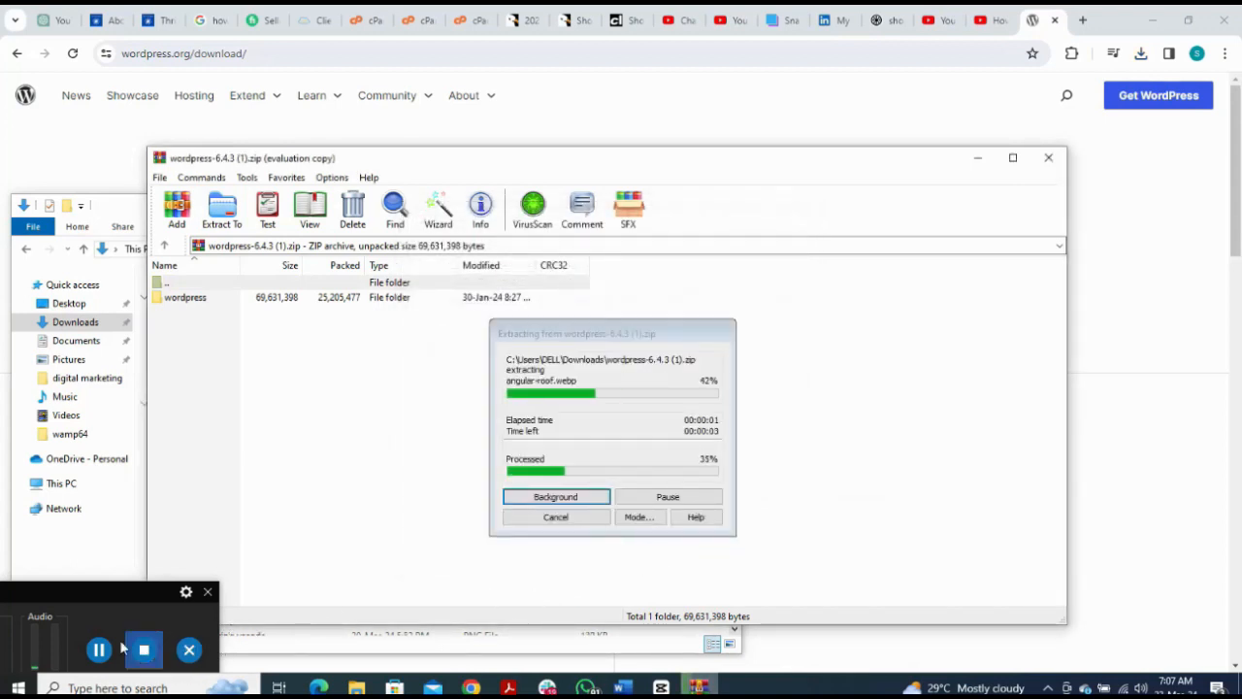
click(1048, 161)
Step: Close WinRAR and select the inner wordpress folder in the extracted wordpress-6.4.3 (1) folder
click(1048, 161)
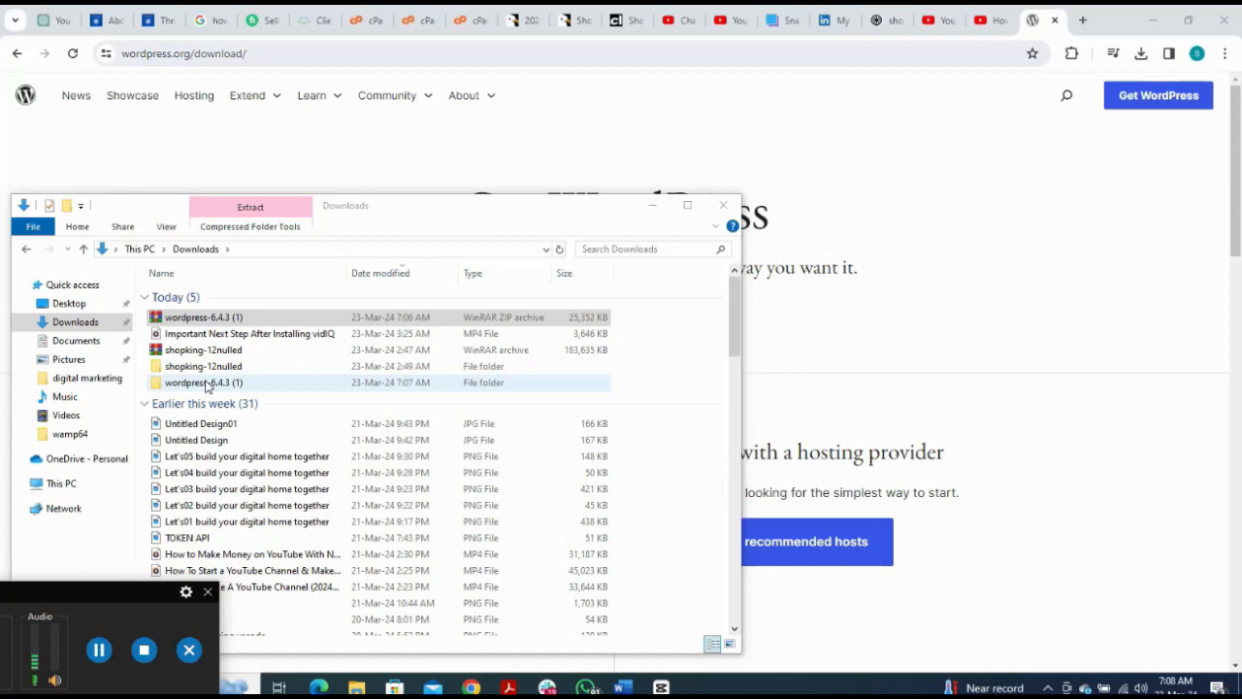
double_click(206, 383)
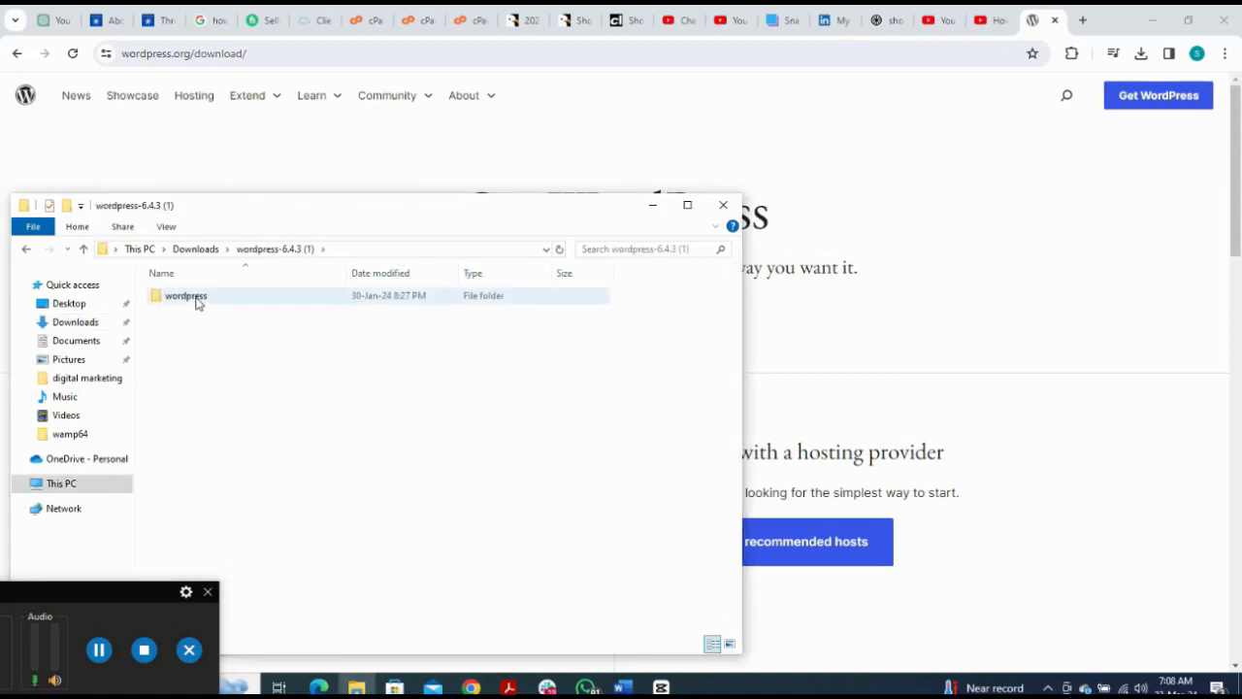
click(197, 303)
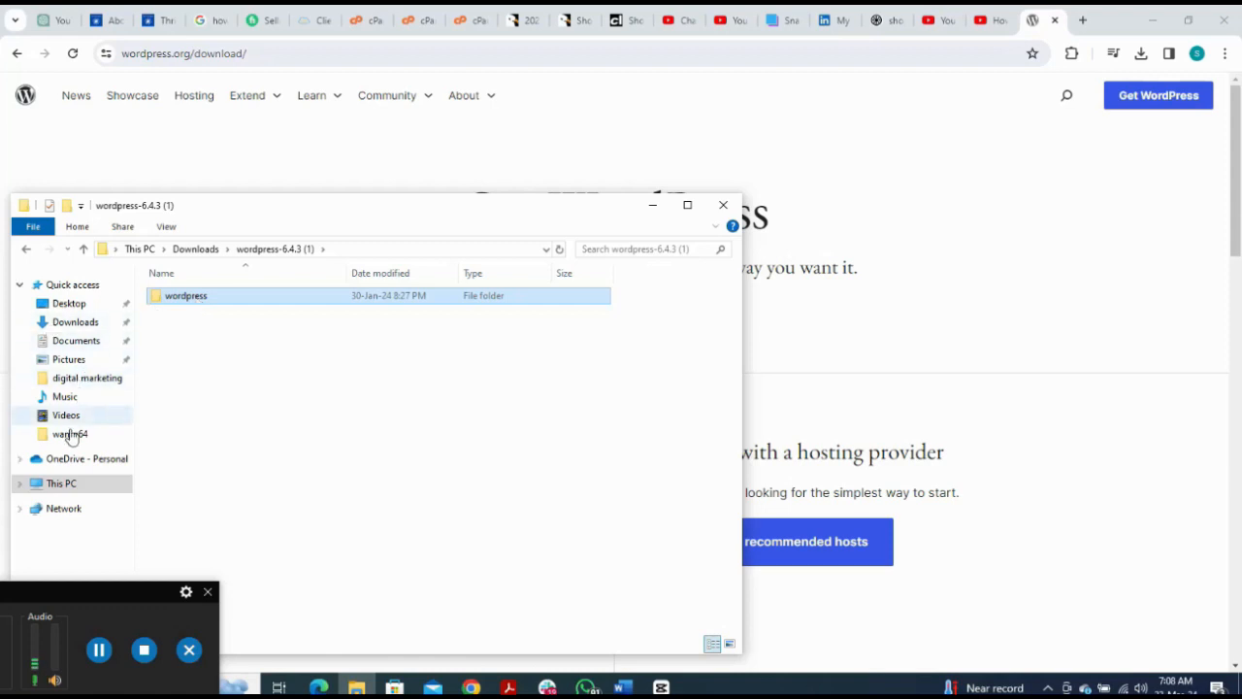
Step: Navigate to C:\wamp64\www in File Explorer
click(64, 485)
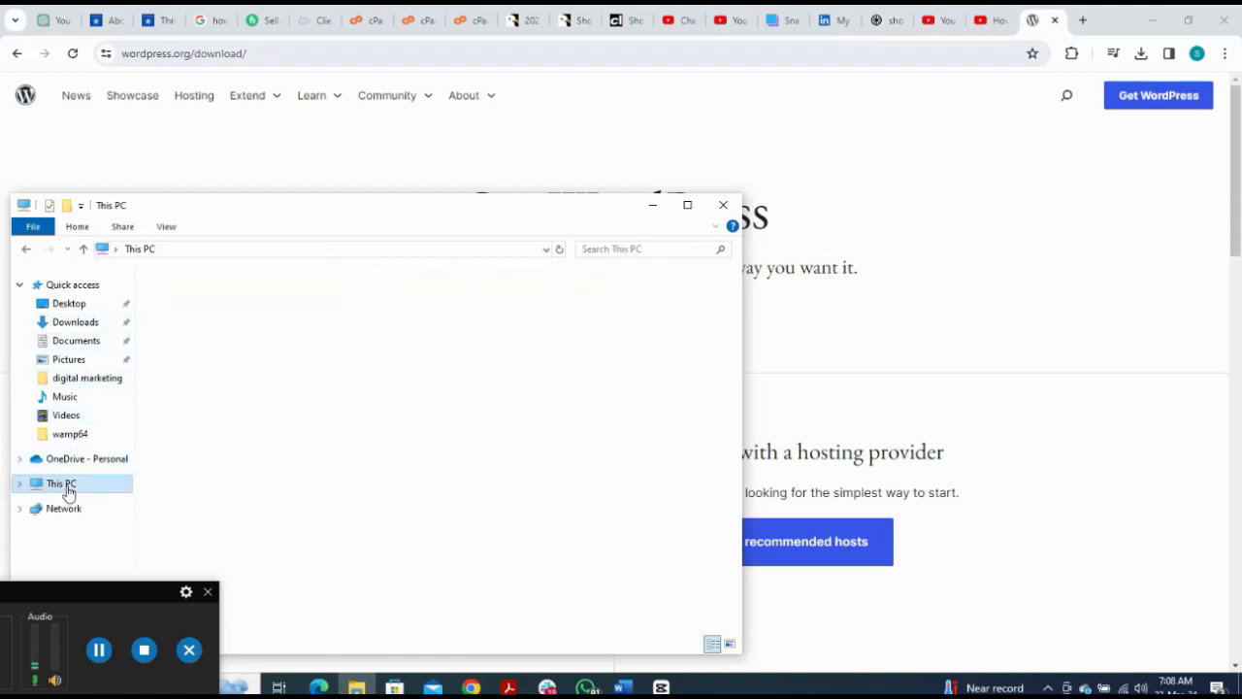
double_click(230, 467)
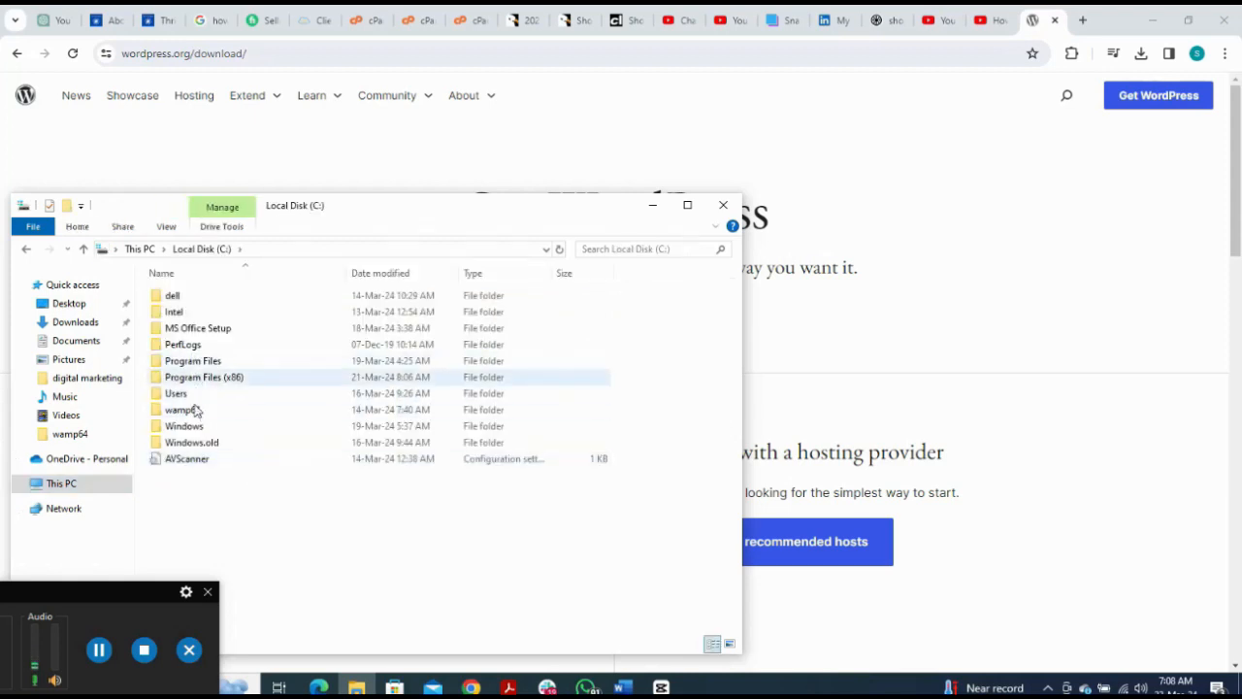
double_click(184, 410)
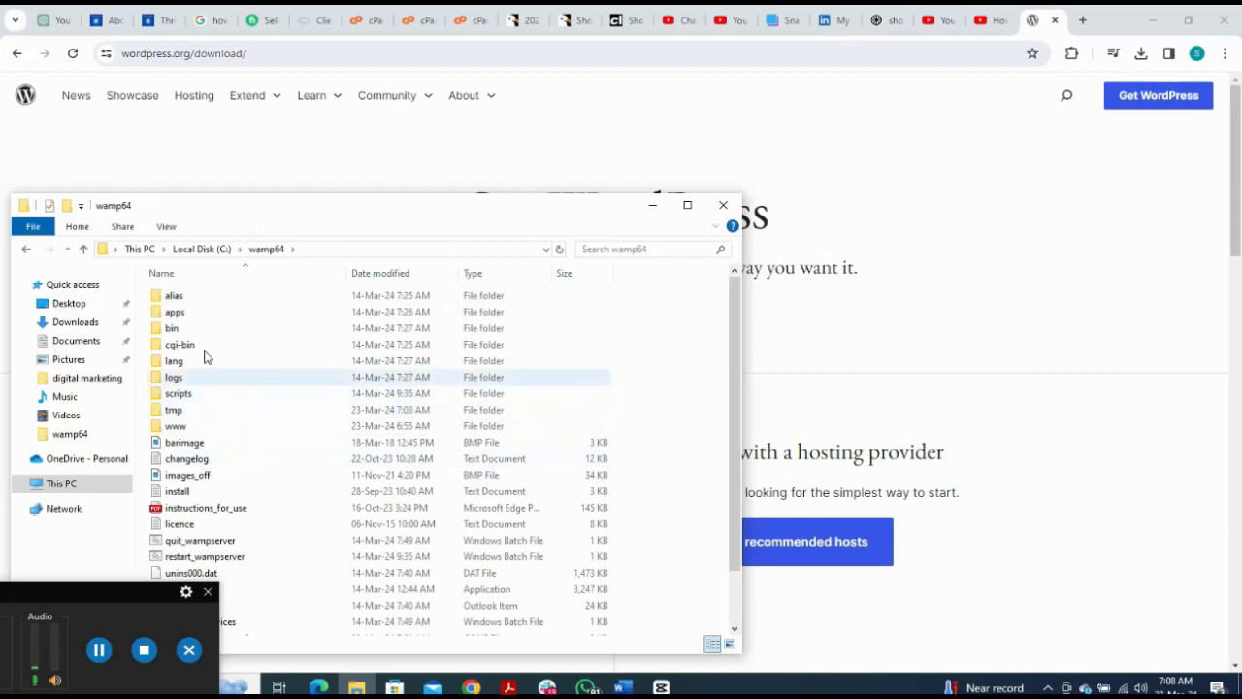
double_click(183, 427)
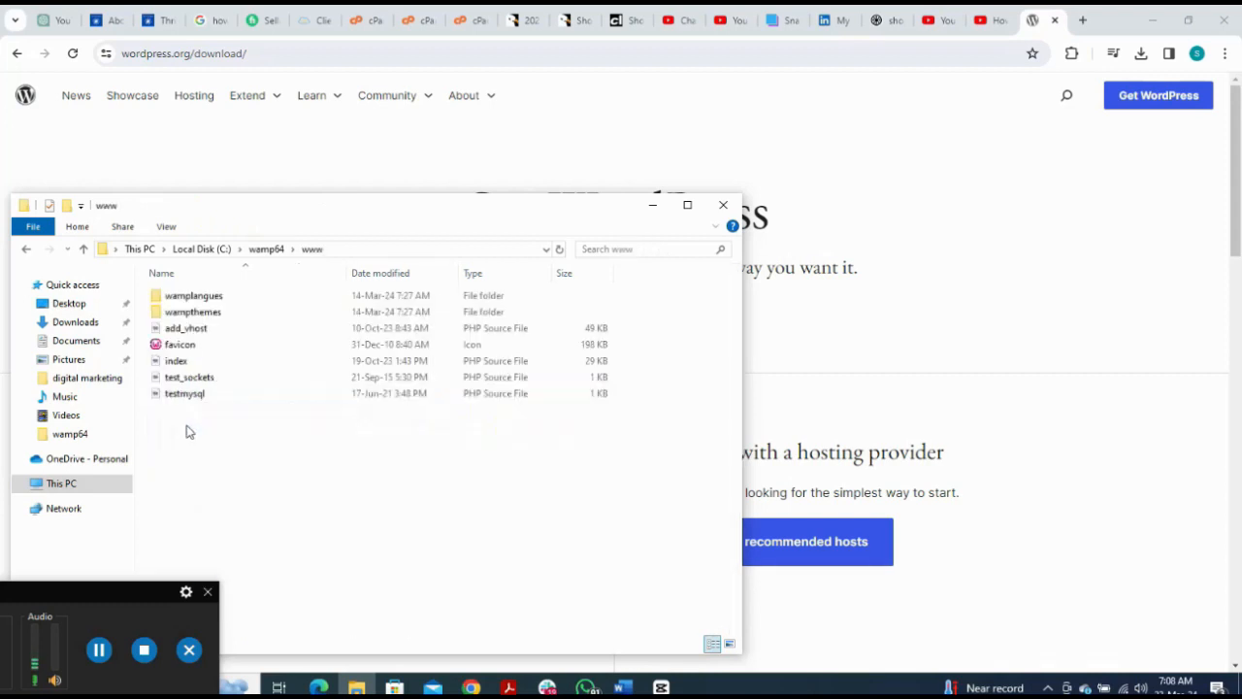
right_click(258, 452)
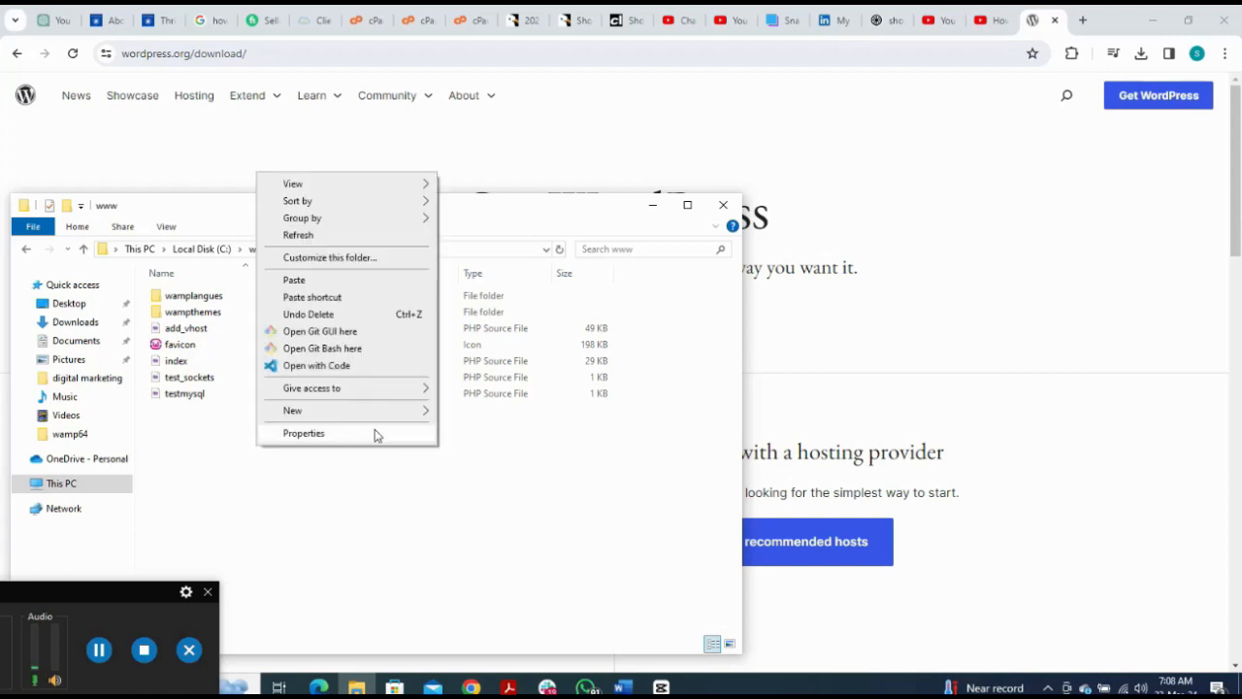
mouse_move(339, 415)
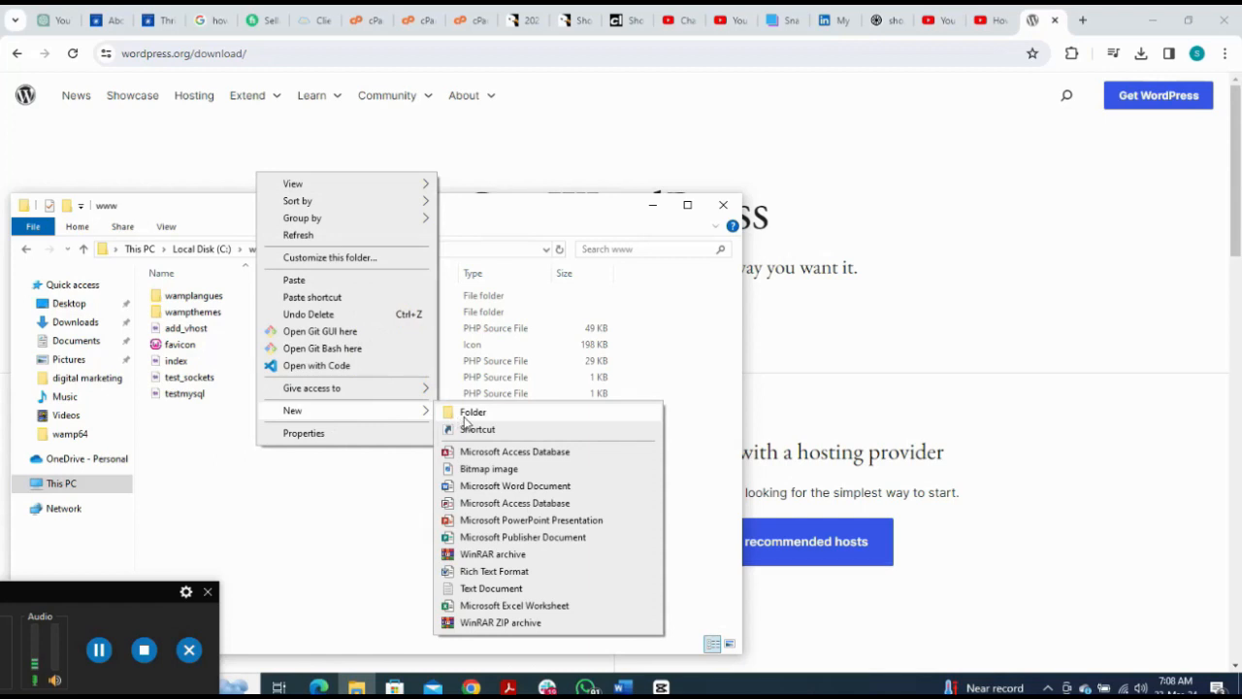
click(466, 414)
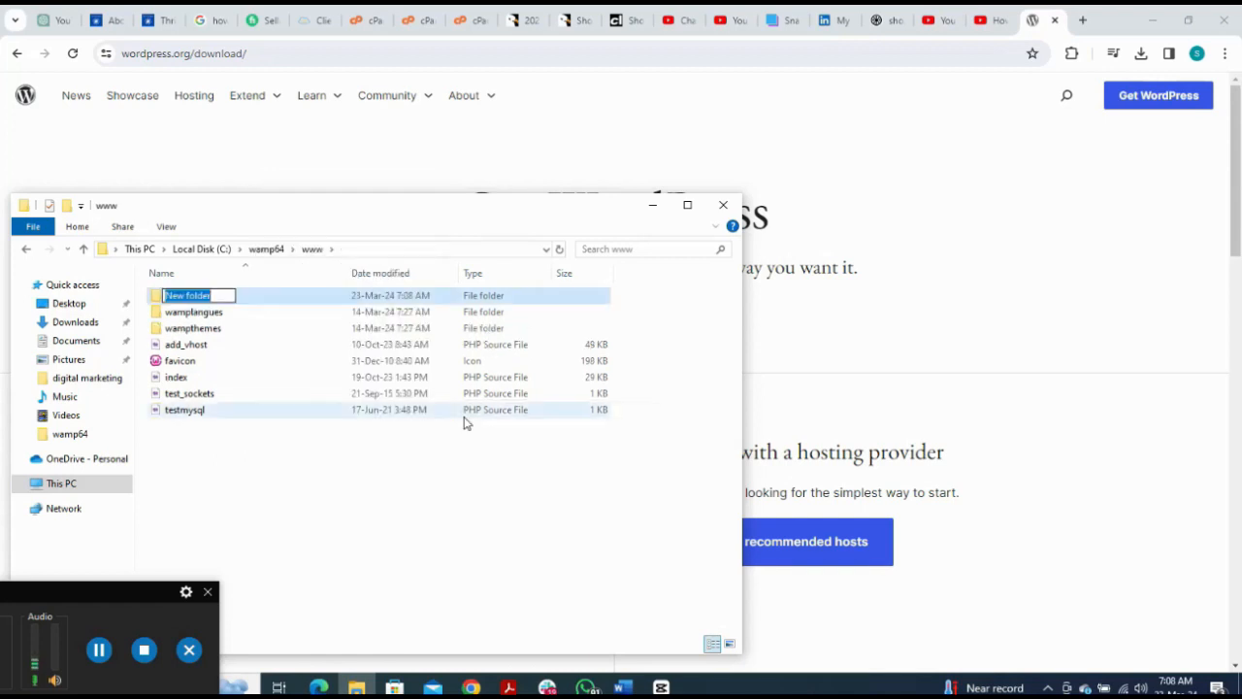
text(test)
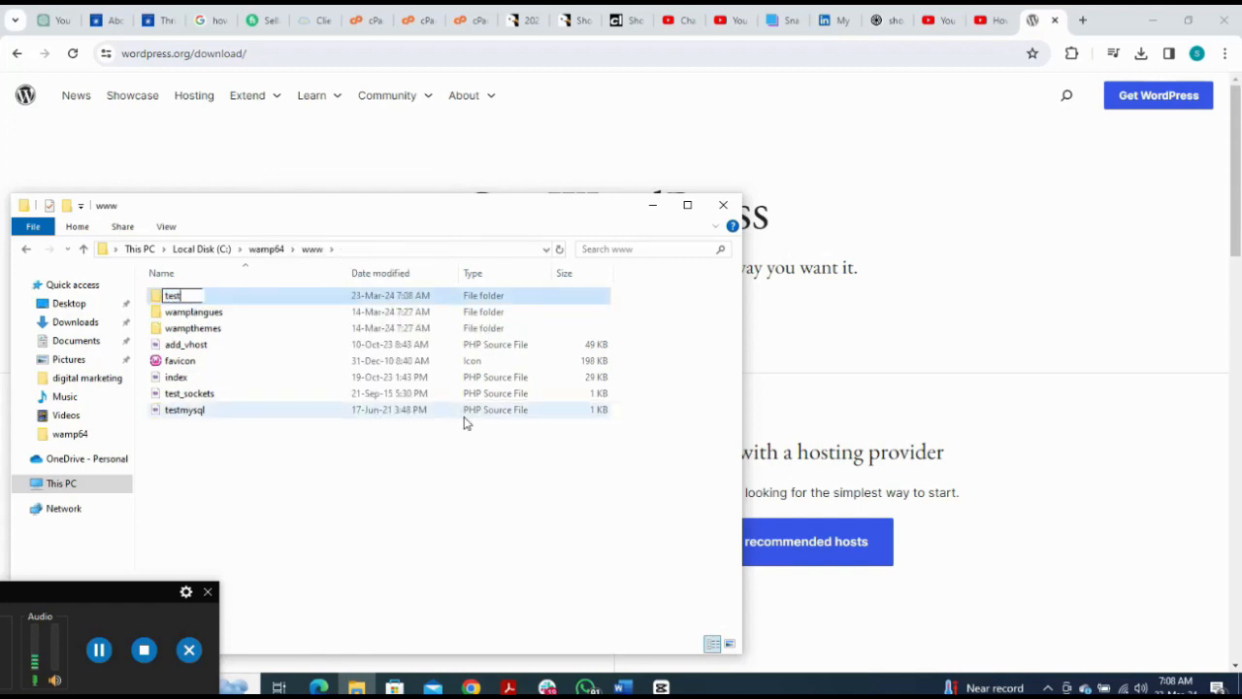
text(ing_site)
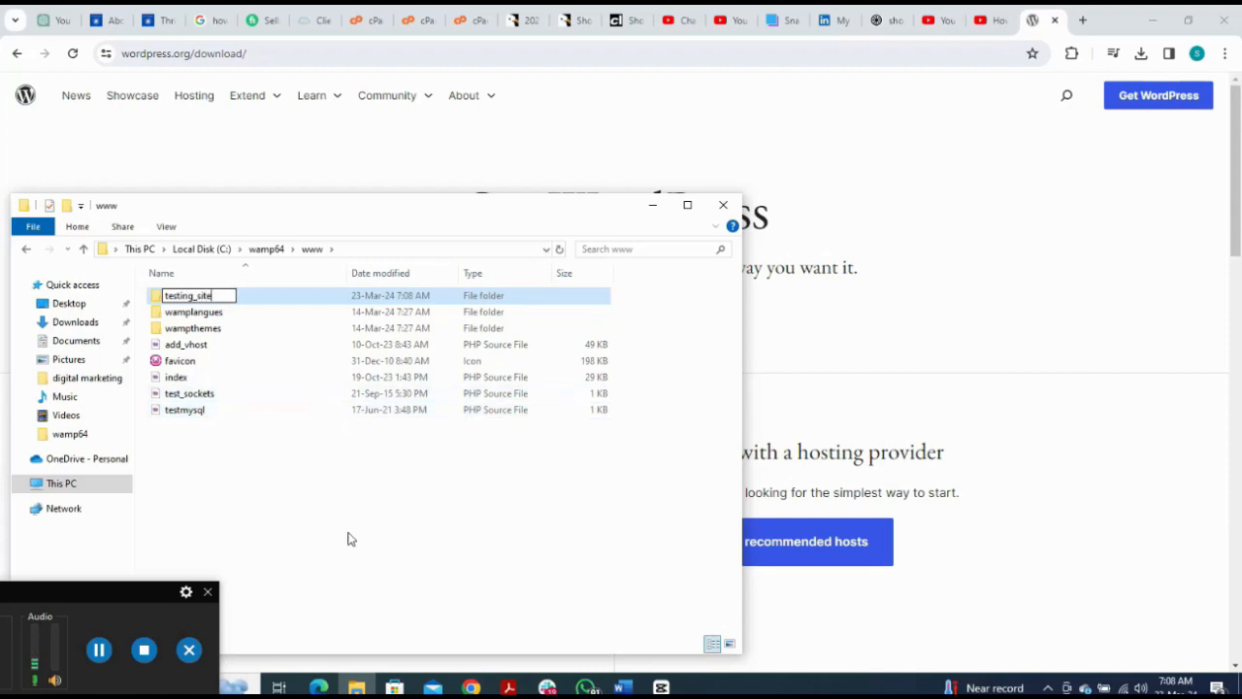
key(Return)
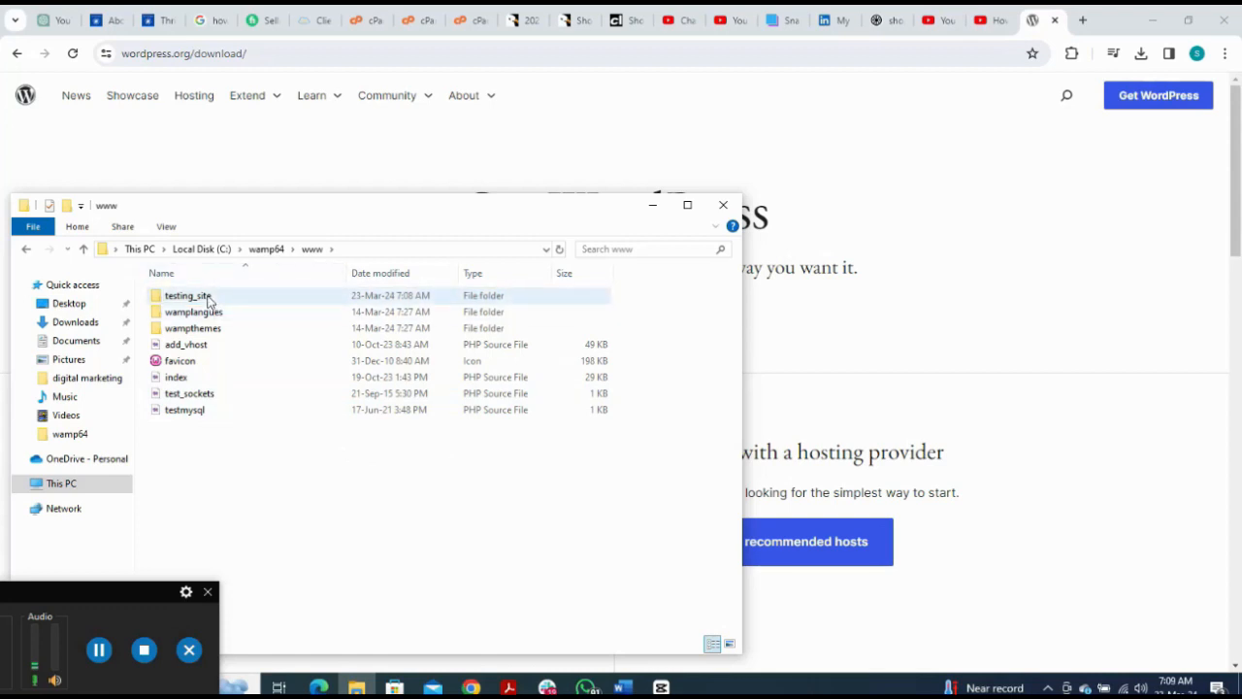
Step: Open testing_site, cancel the accidental paste, and select wordpress-6.4.3 (1) in Downloads
double_click(207, 297)
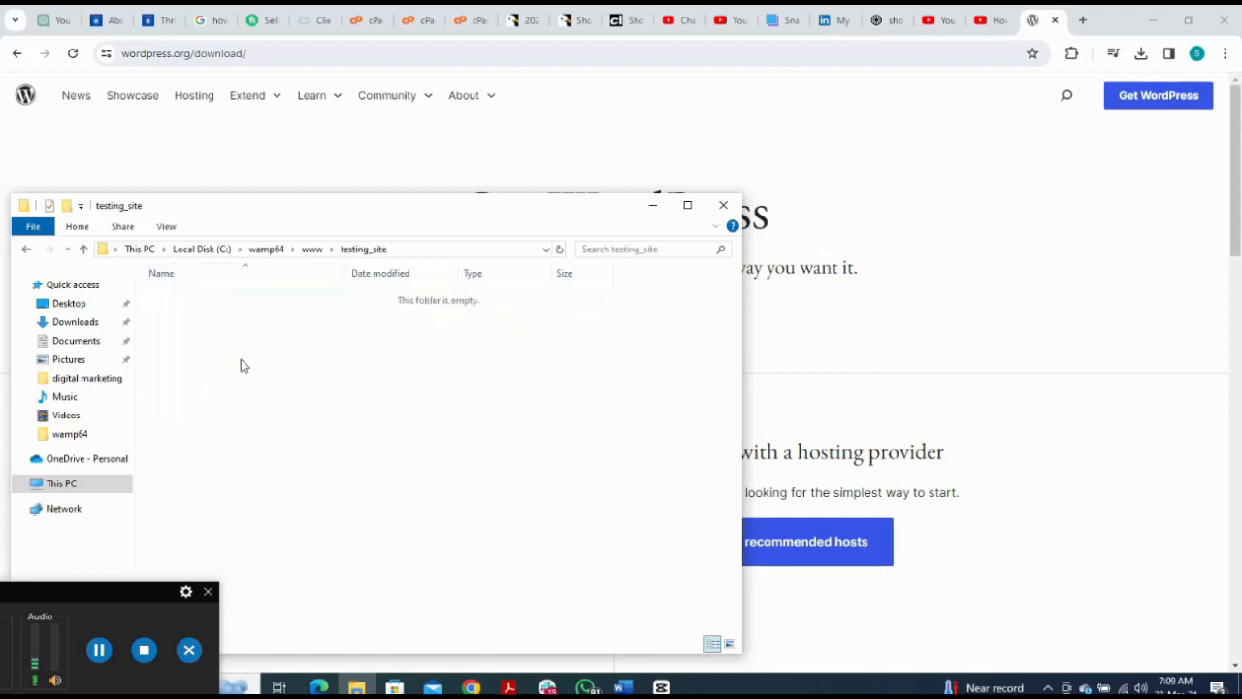
key(ctrl+v)
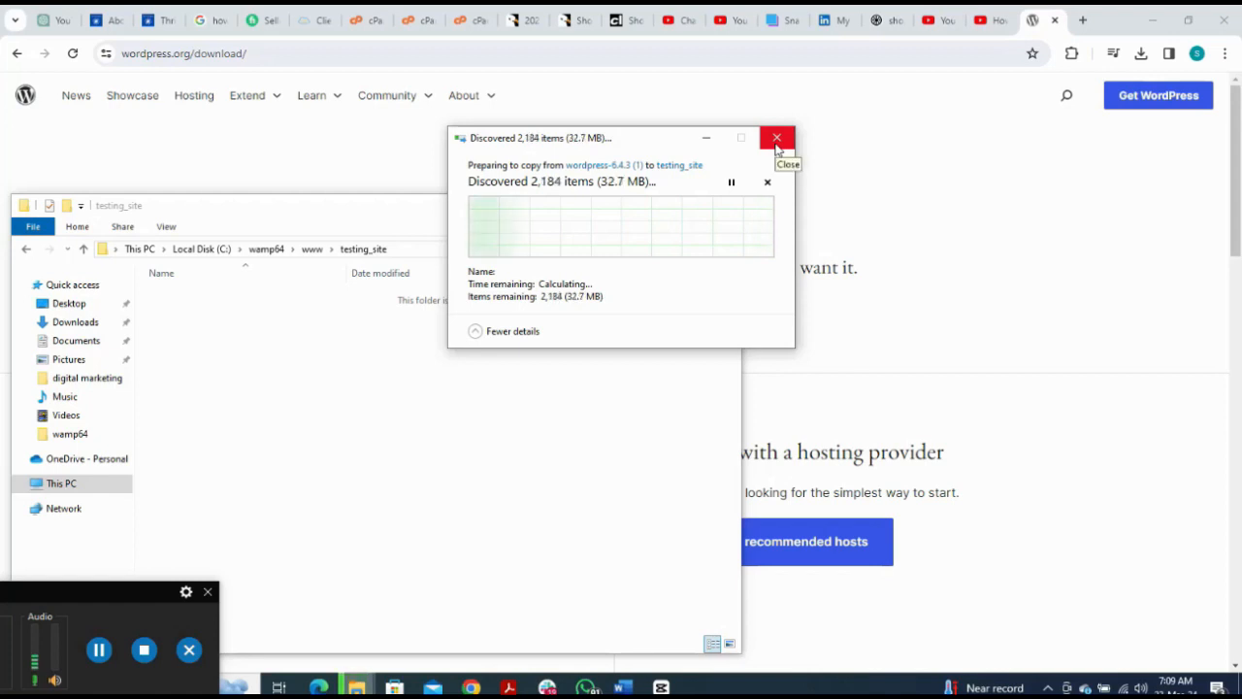
click(777, 146)
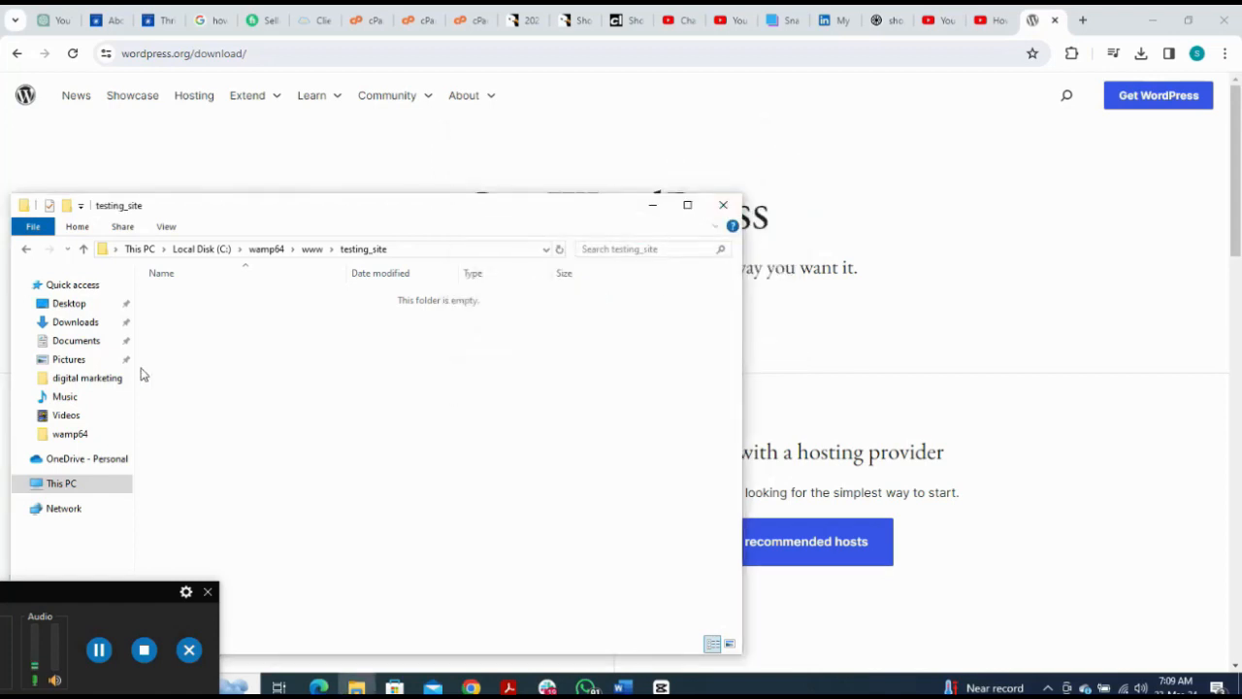
click(74, 324)
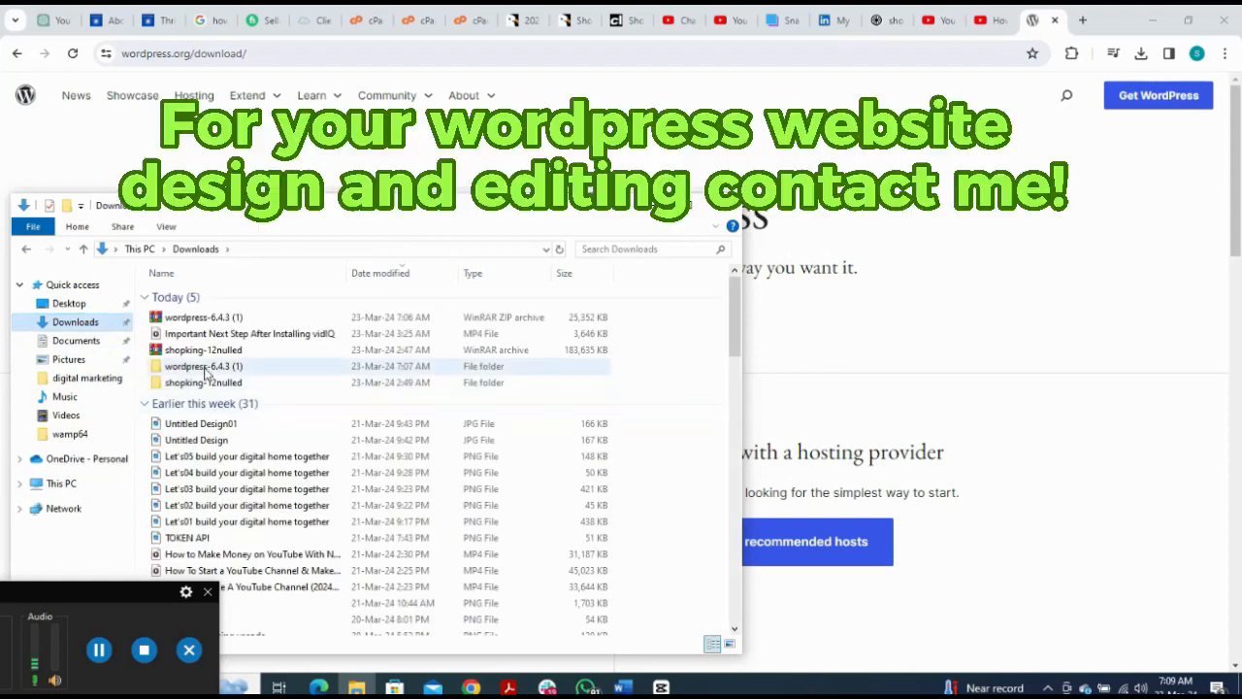
click(206, 375)
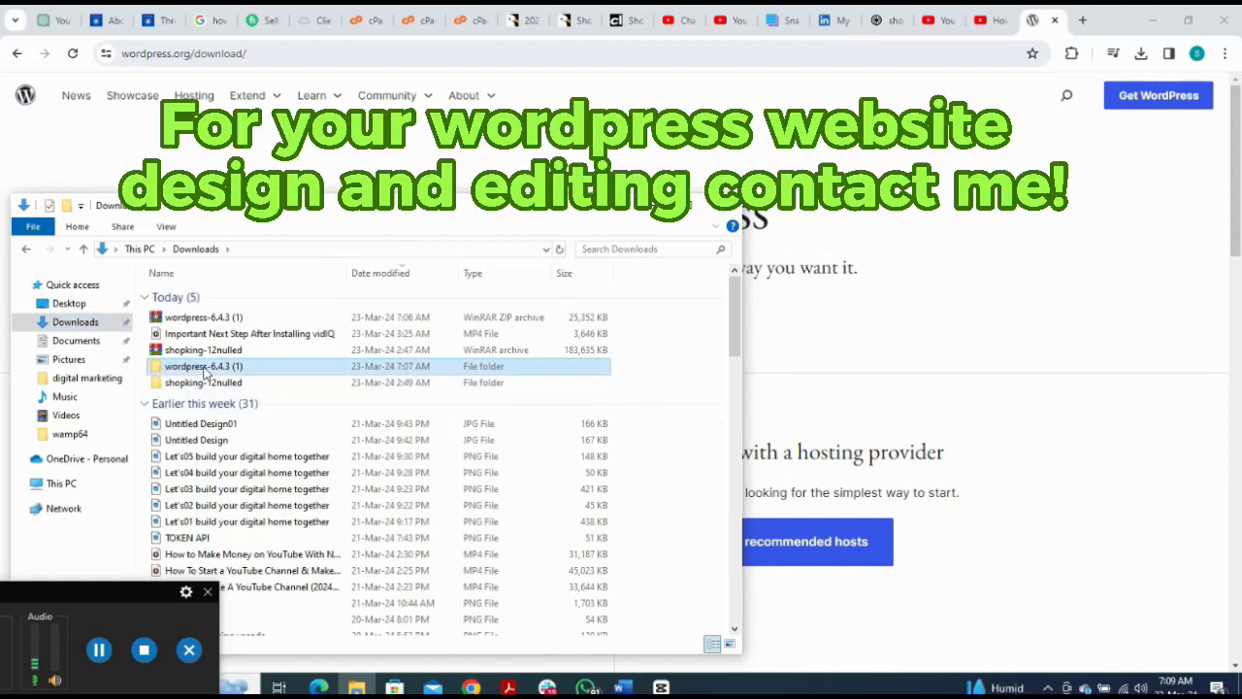
Step: Select and copy every file inside wordpress-6.4.3 (1)\wordpress
double_click(215, 377)
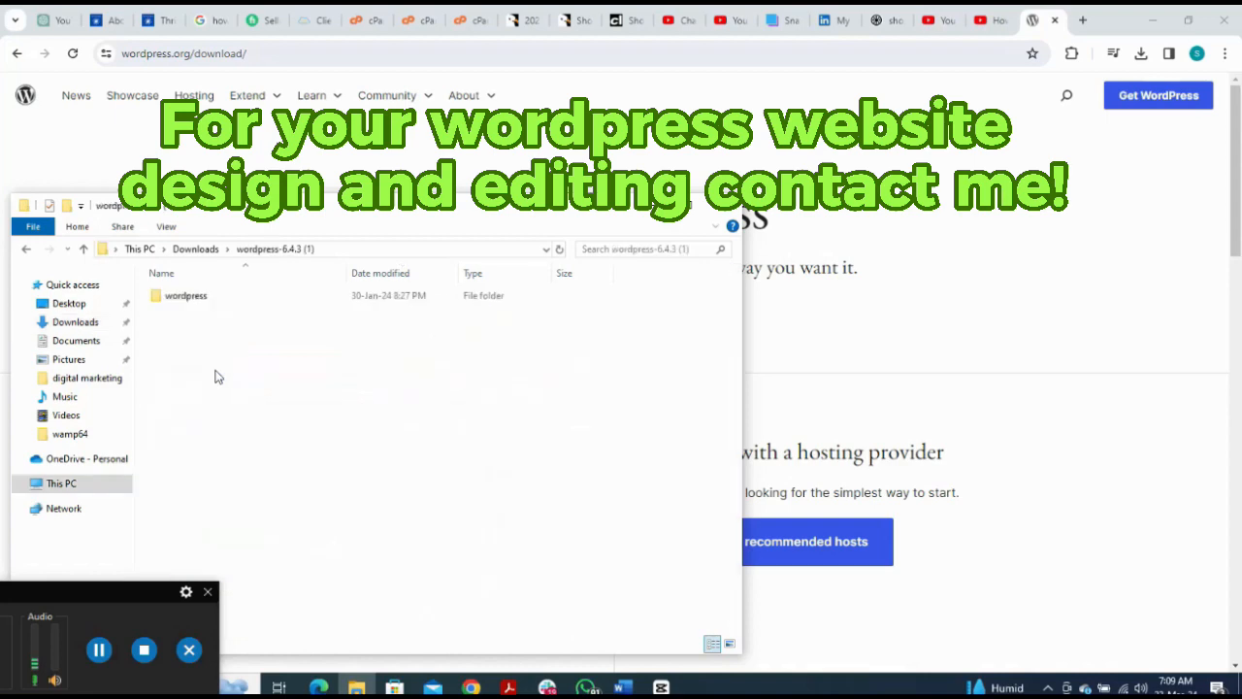
click(196, 302)
double_click(195, 303)
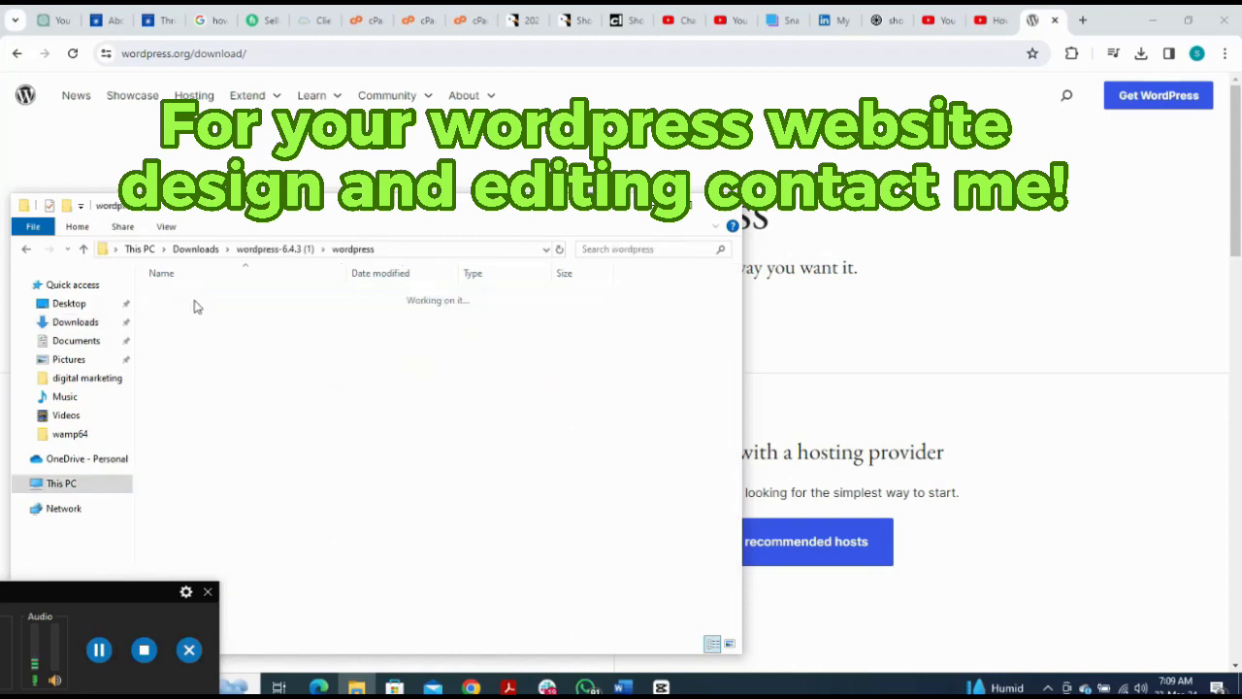
key(ctrl+a)
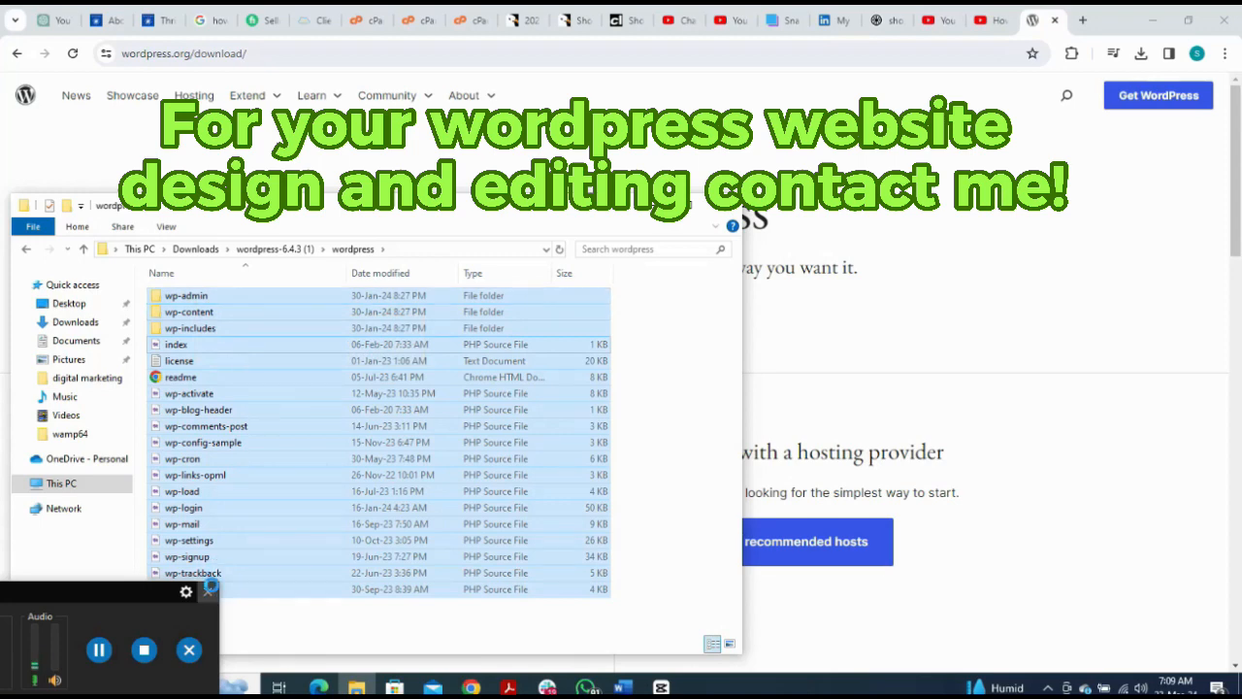
right_click(314, 515)
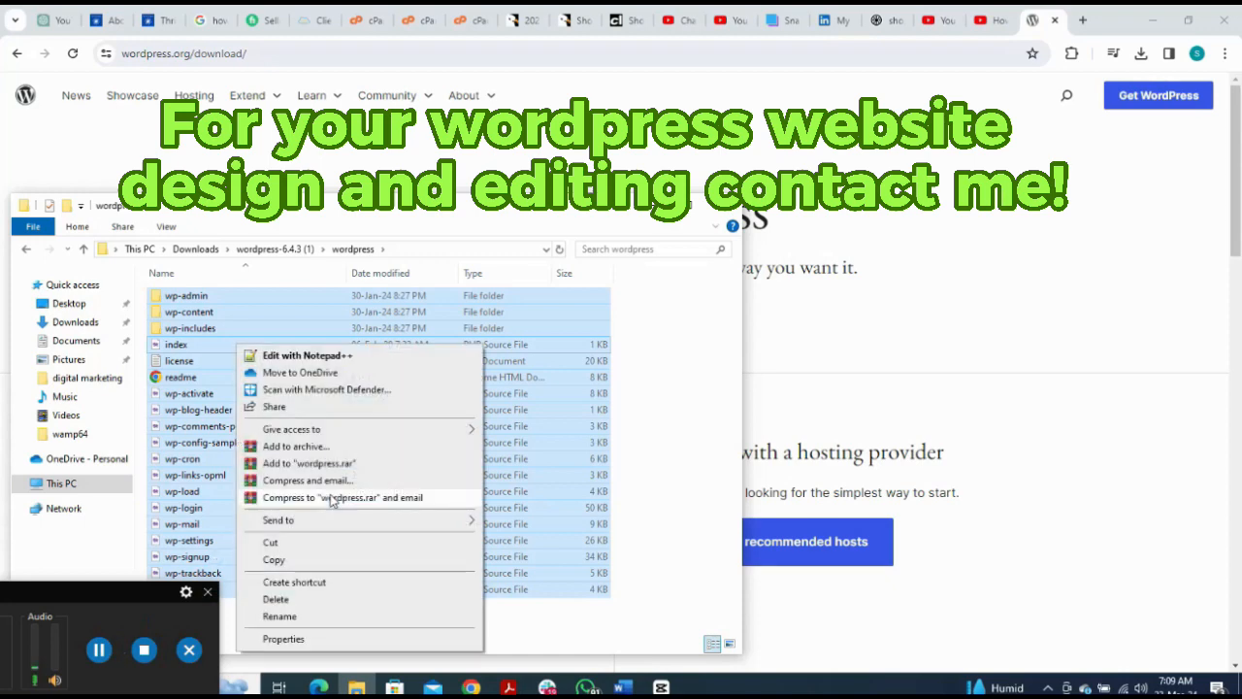
click(274, 560)
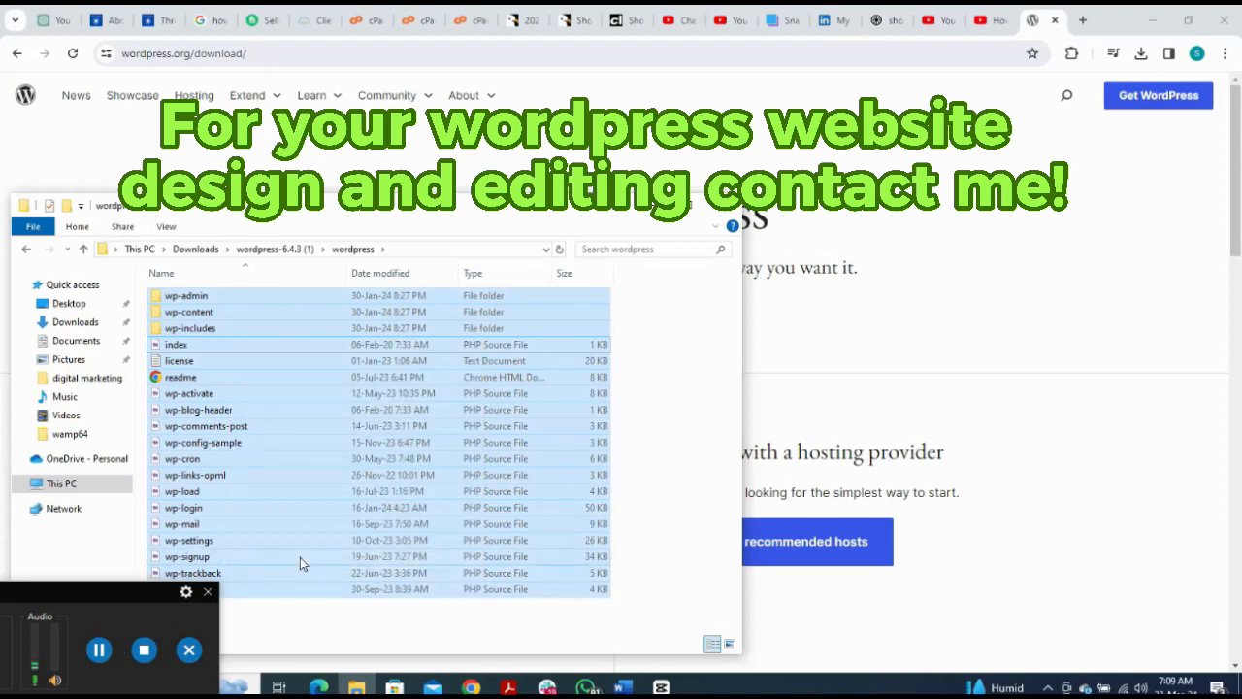
Step: Paste the WordPress files into C:\wamp64\www\testing_site and clear the selection
click(66, 490)
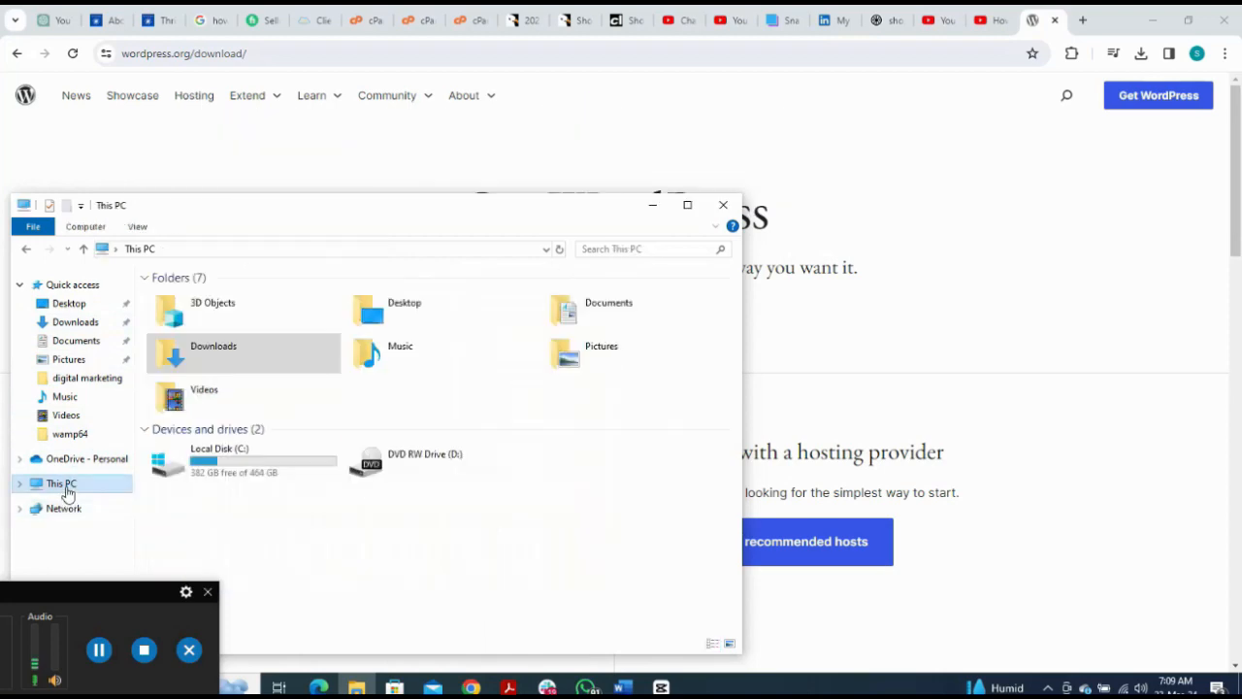
click(274, 464)
double_click(275, 464)
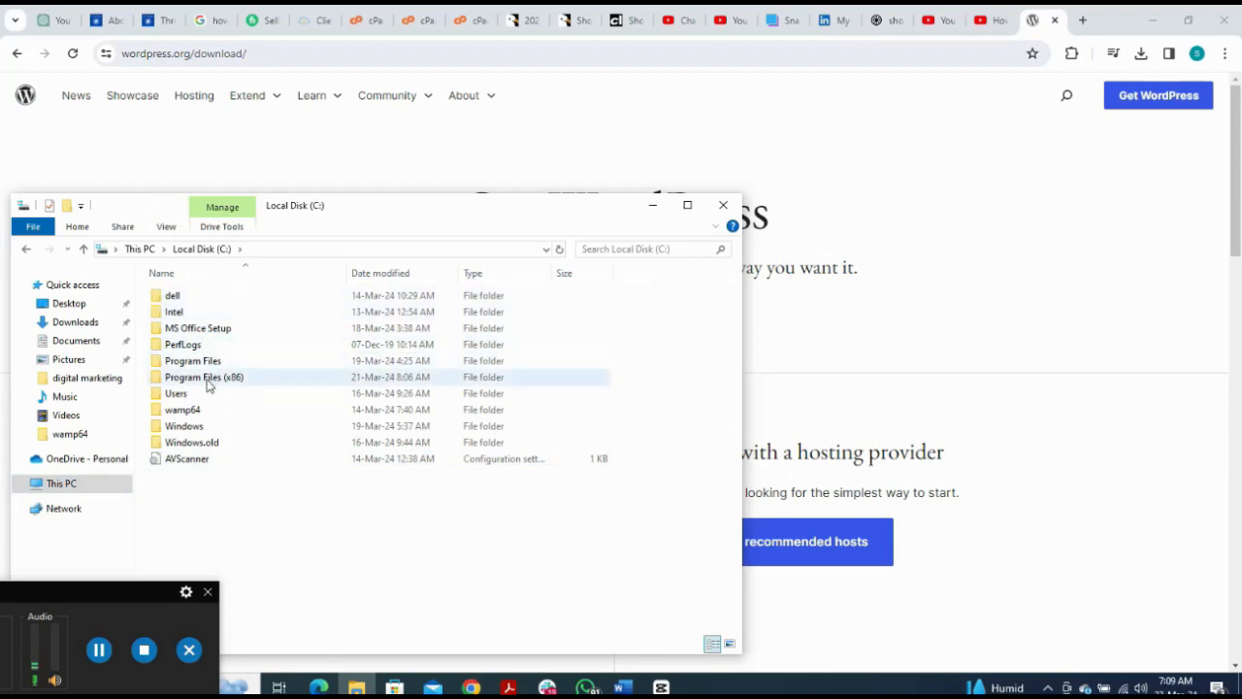
double_click(184, 409)
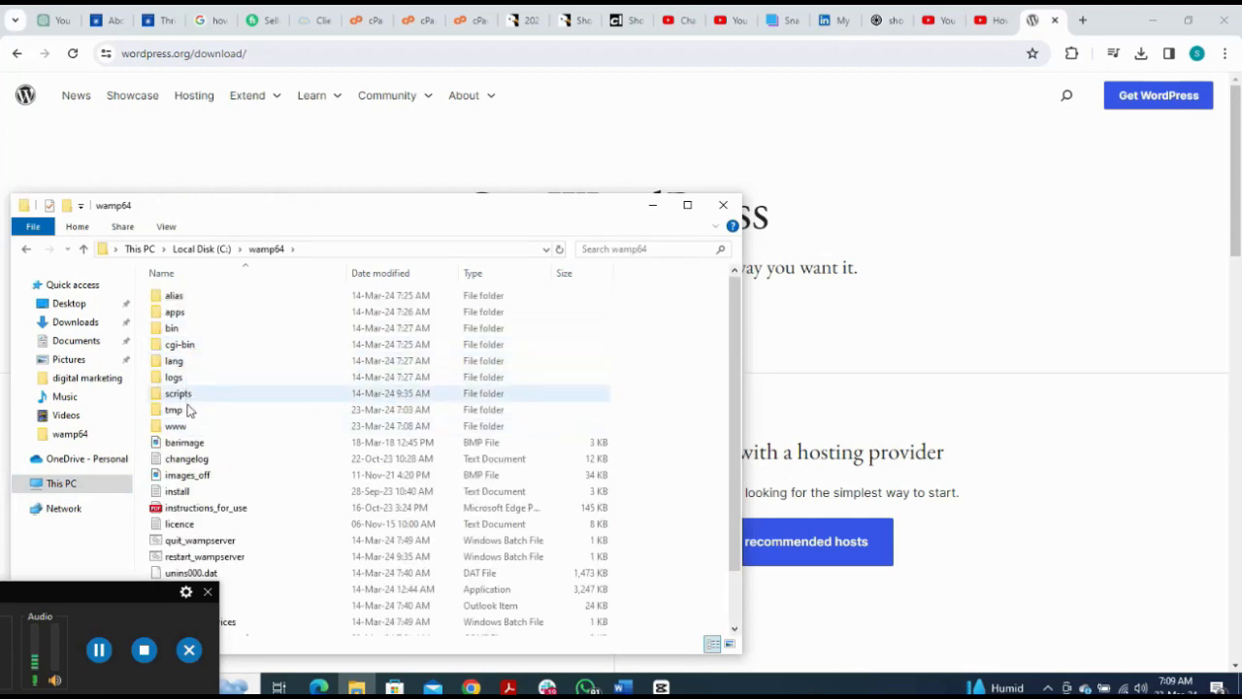
double_click(177, 433)
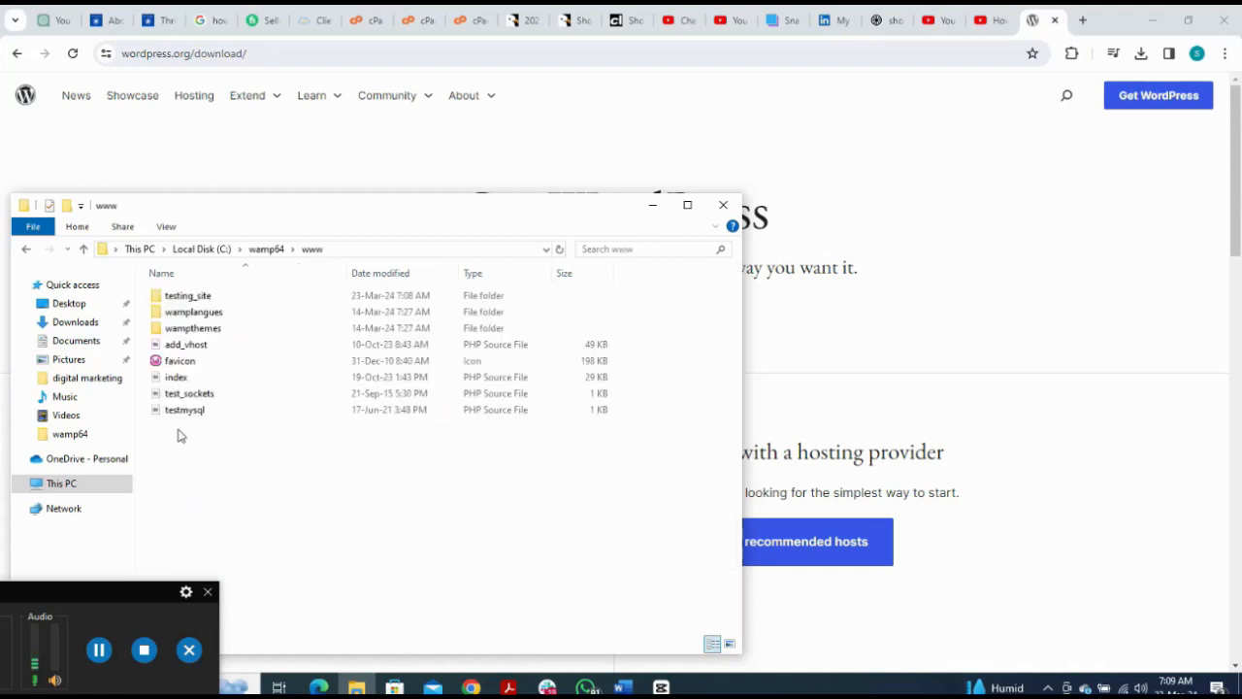
double_click(190, 300)
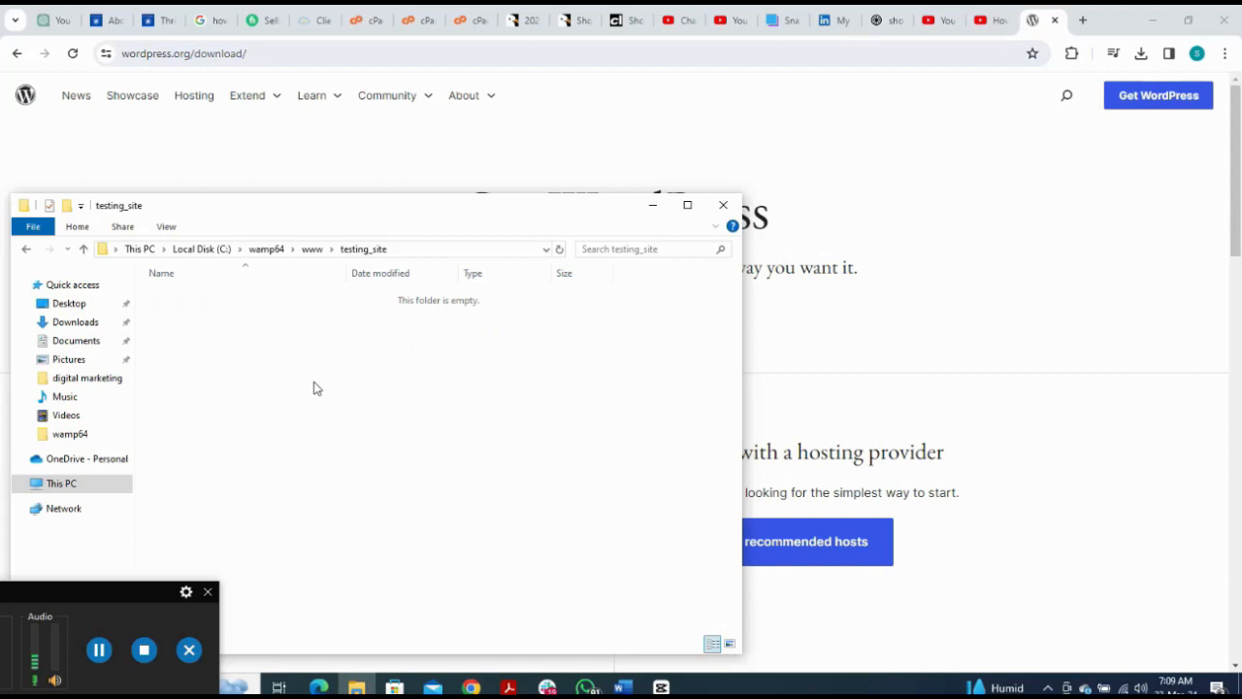
key(ctrl+v)
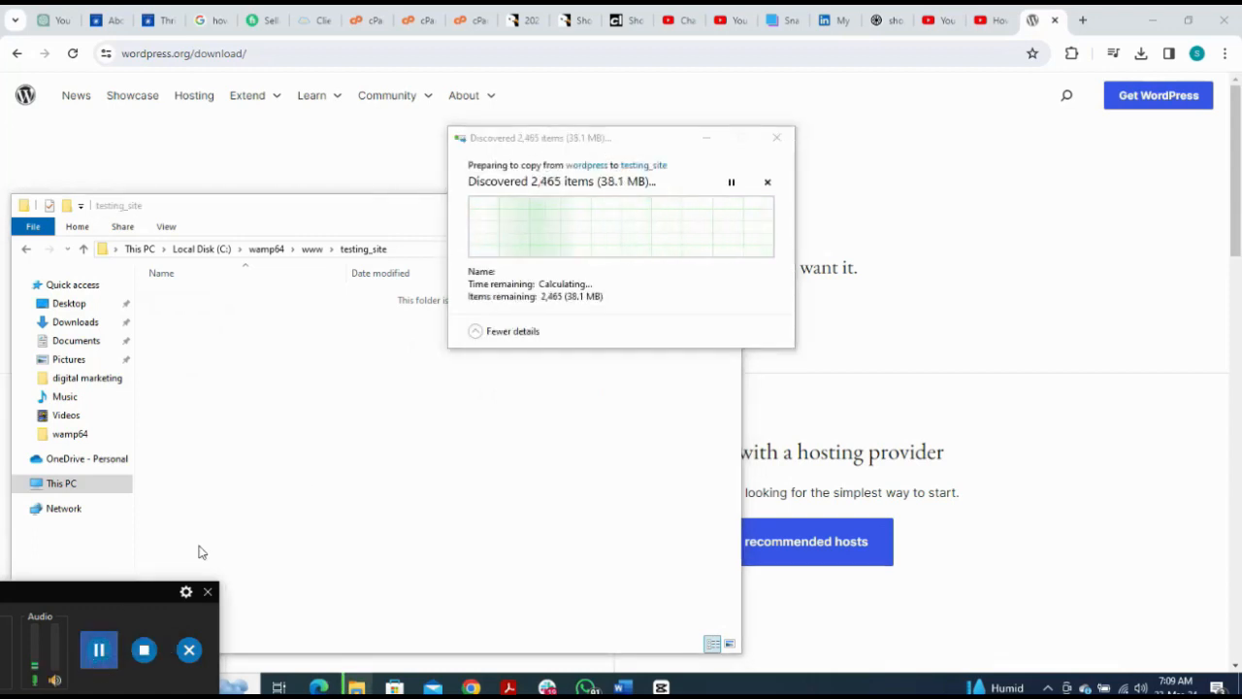
click(101, 649)
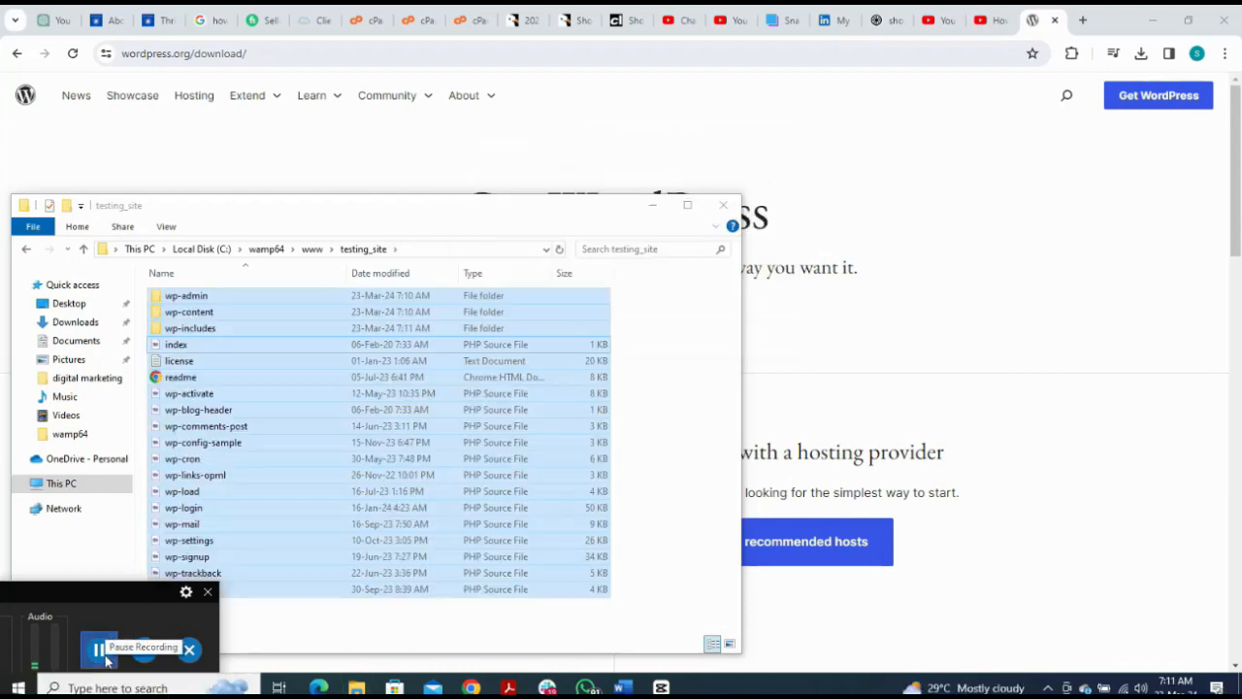
click(662, 413)
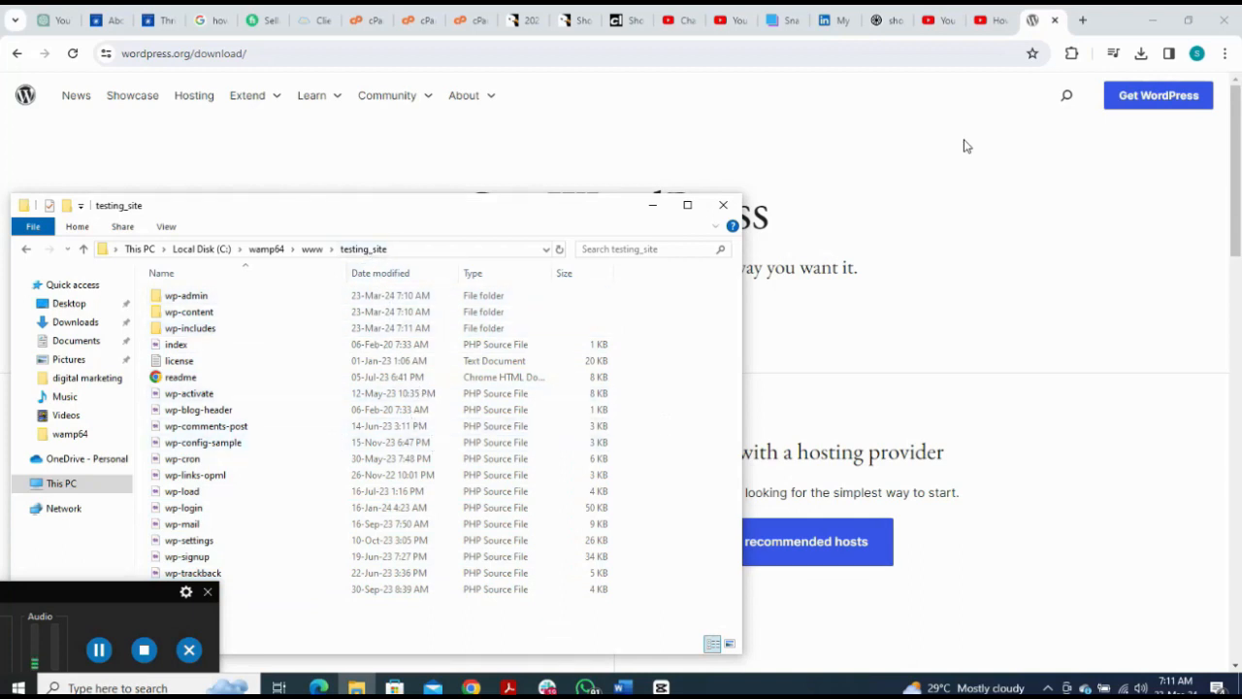
Step: Launch phpMyAdmin 5.2.1 from the WampServer tray menu
click(1047, 686)
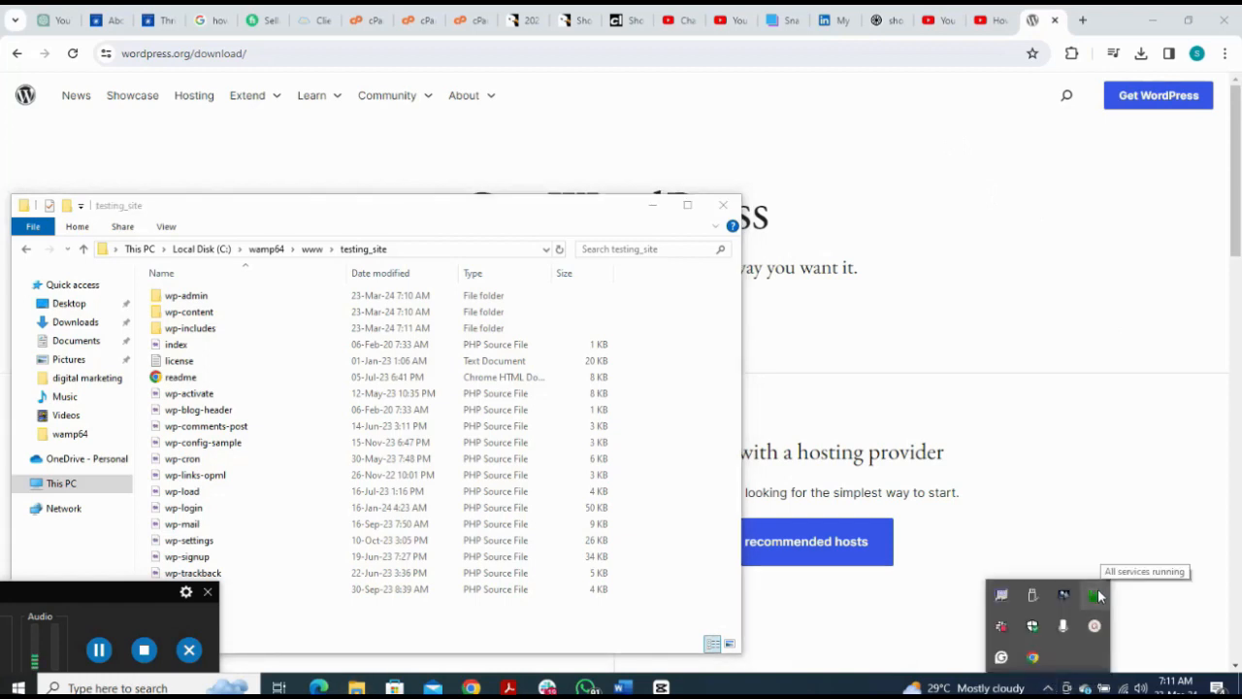
click(1096, 595)
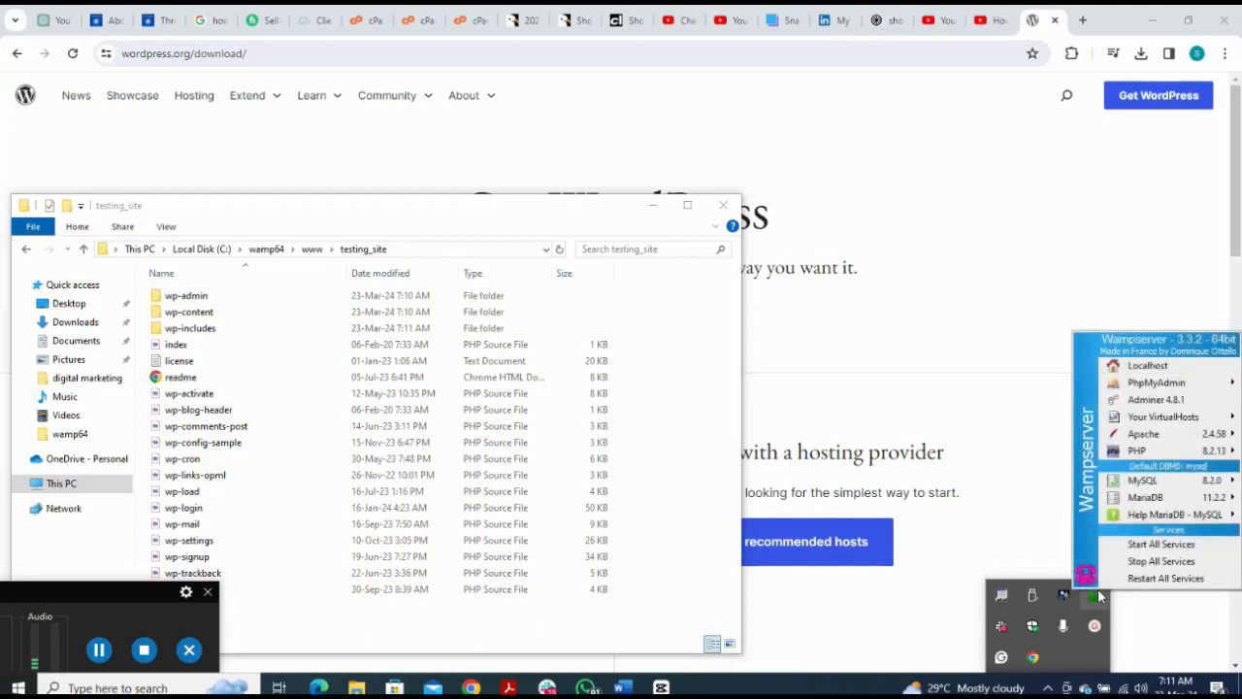
mouse_move(1152, 387)
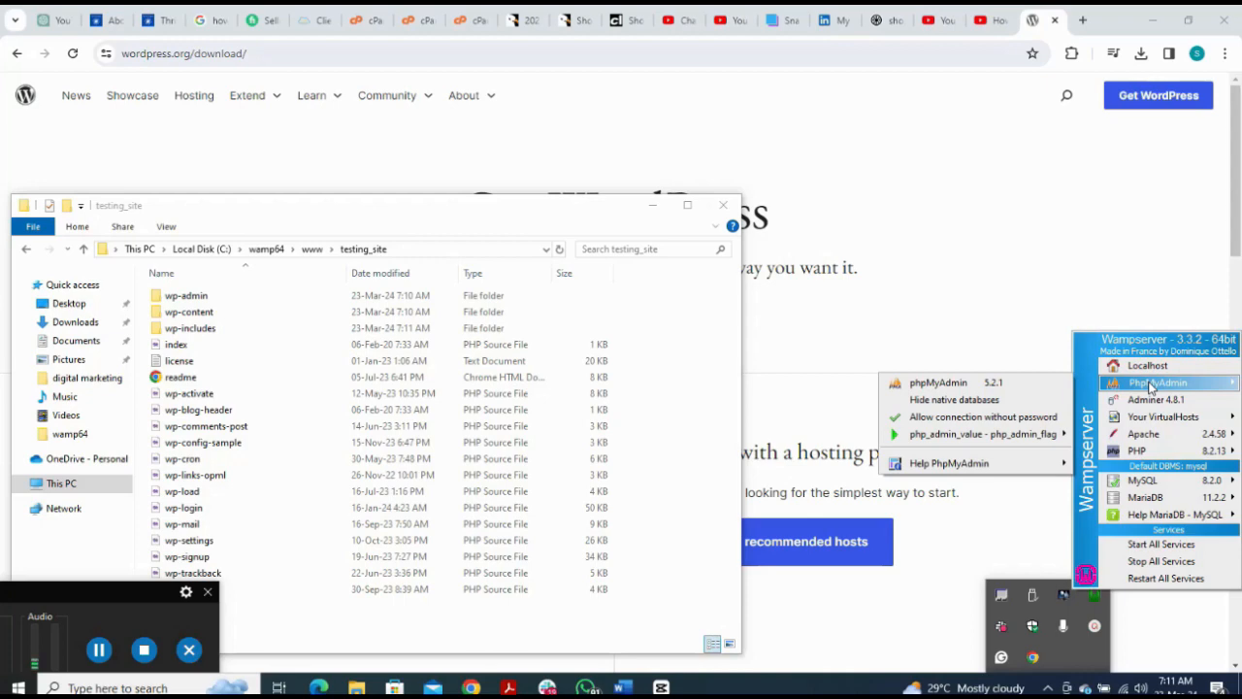
click(1014, 388)
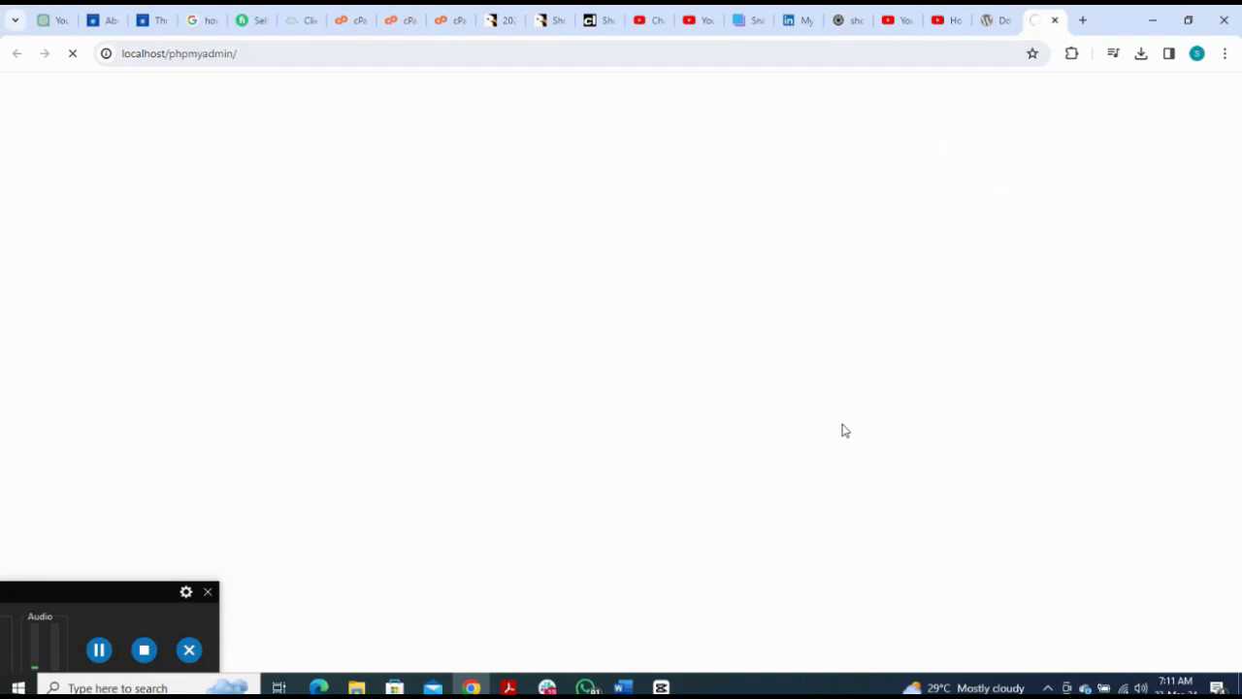
Step: Create a database named testing_site on phpMyAdmin's Databases tab, then open a blank tab
click(96, 654)
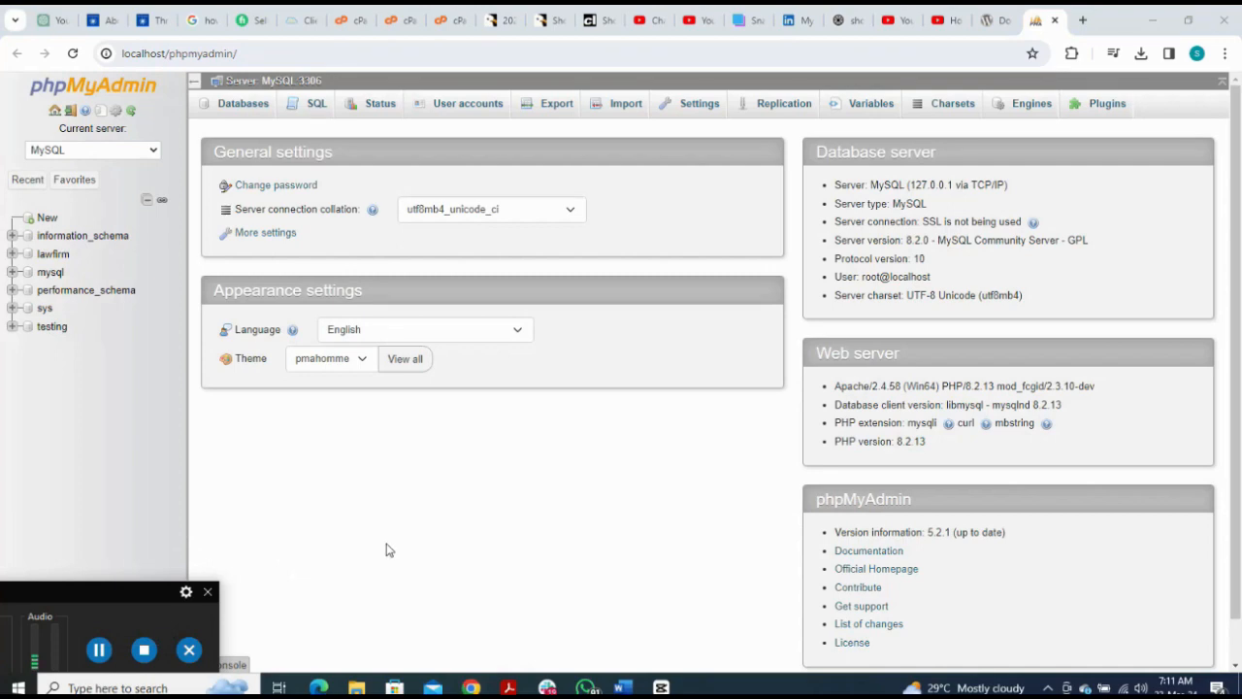
click(249, 104)
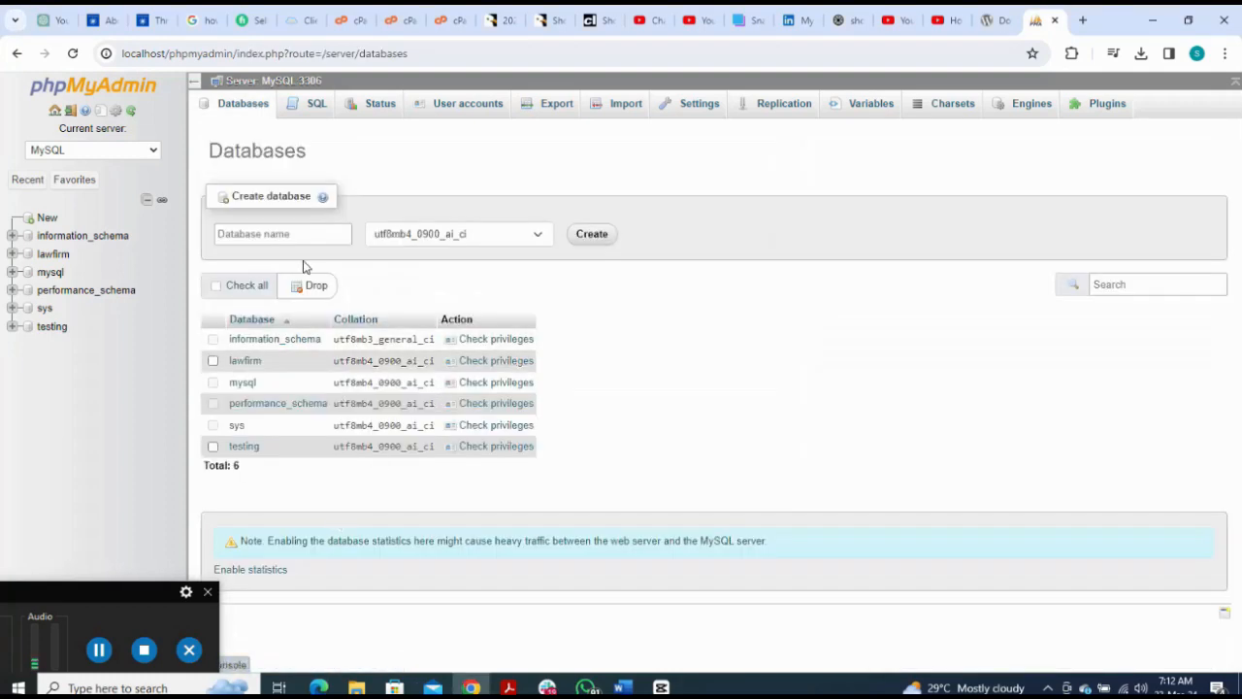
click(307, 238)
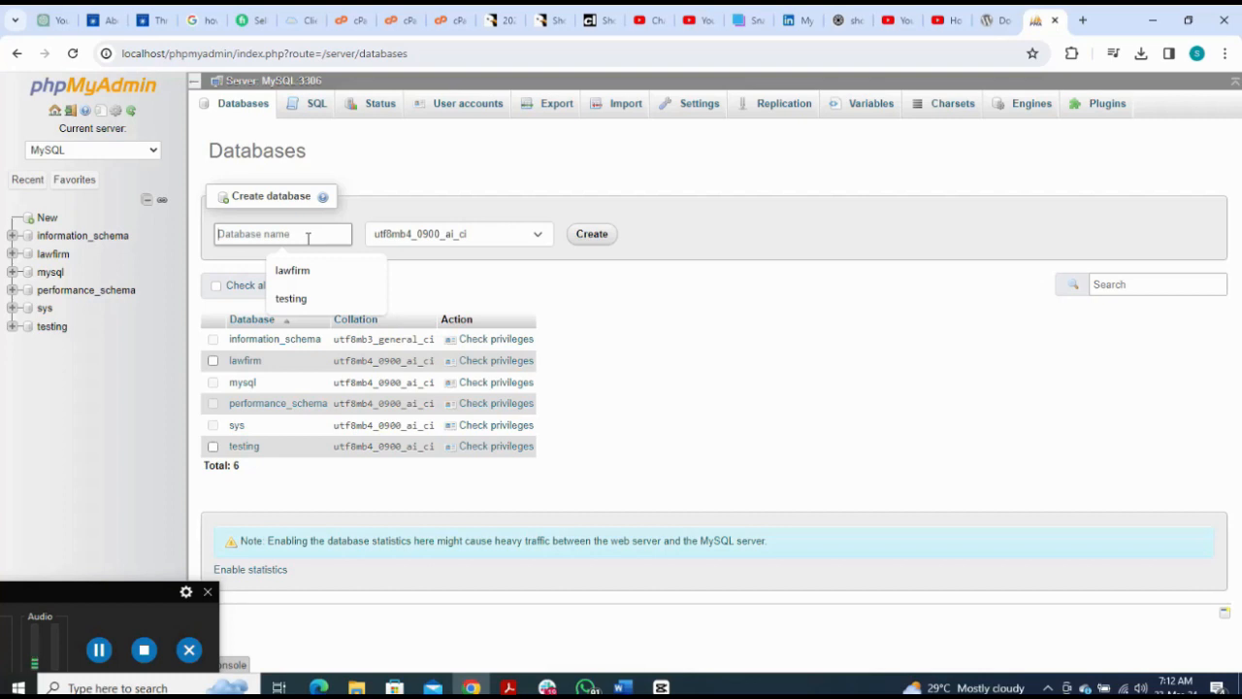
click(291, 298)
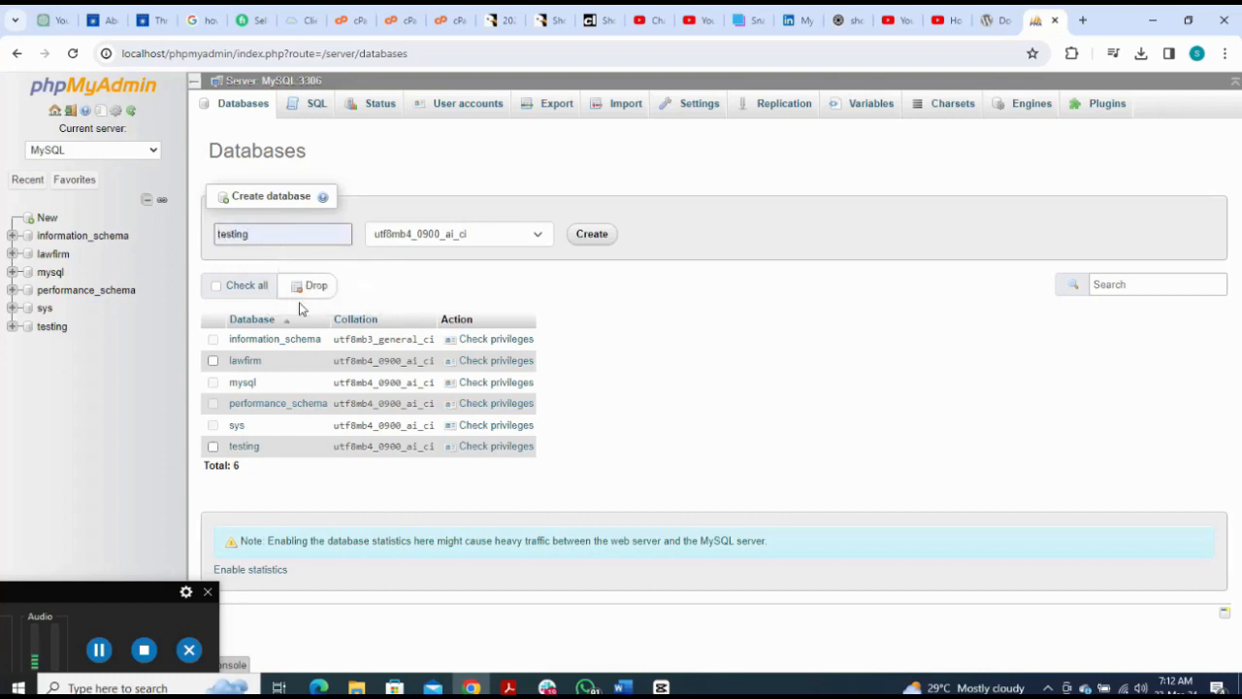
text(_site)
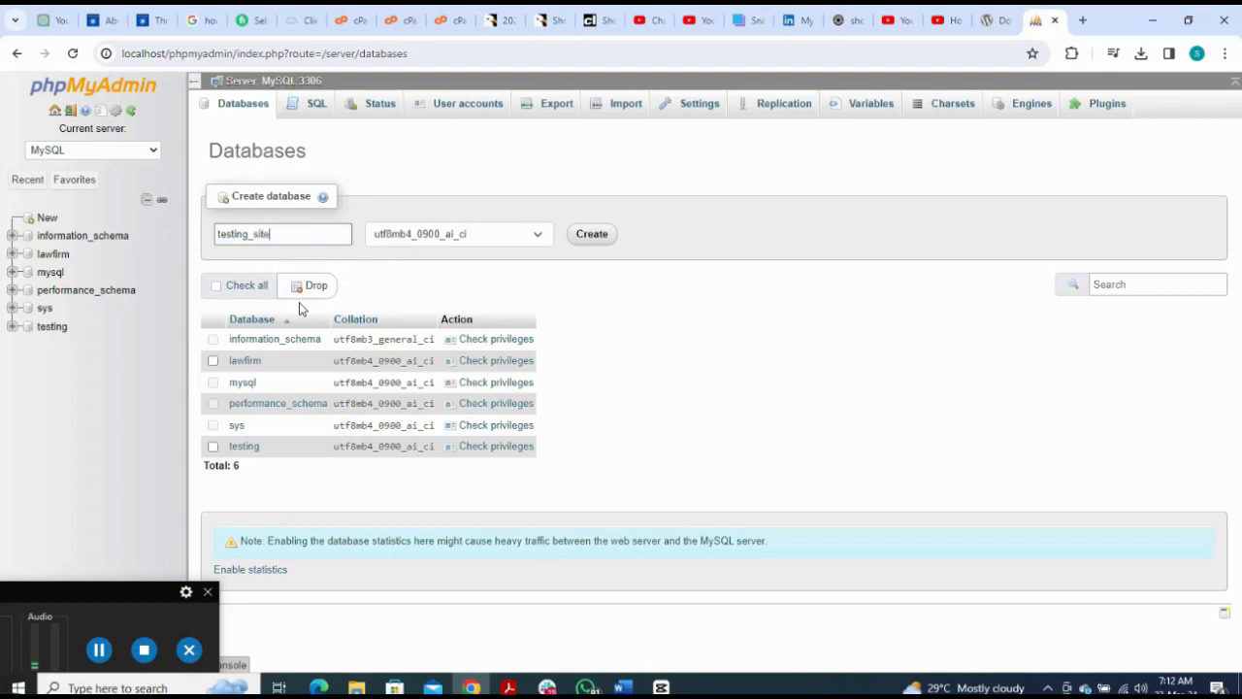
click(594, 236)
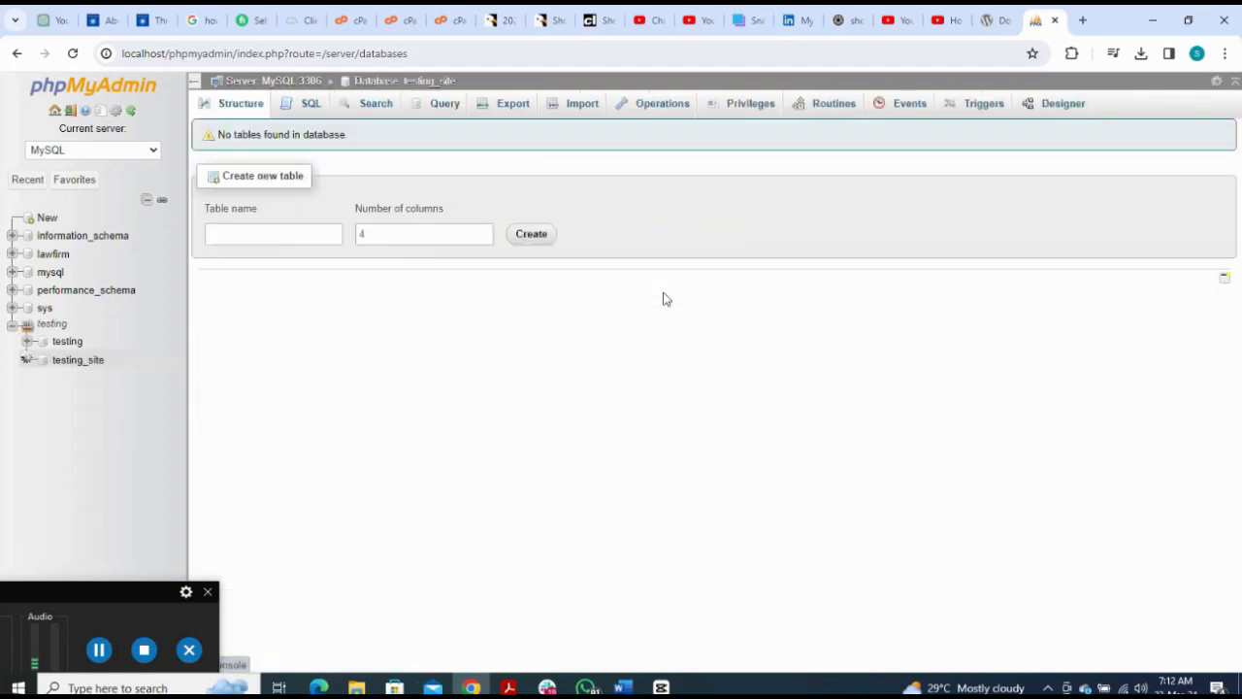
click(1083, 21)
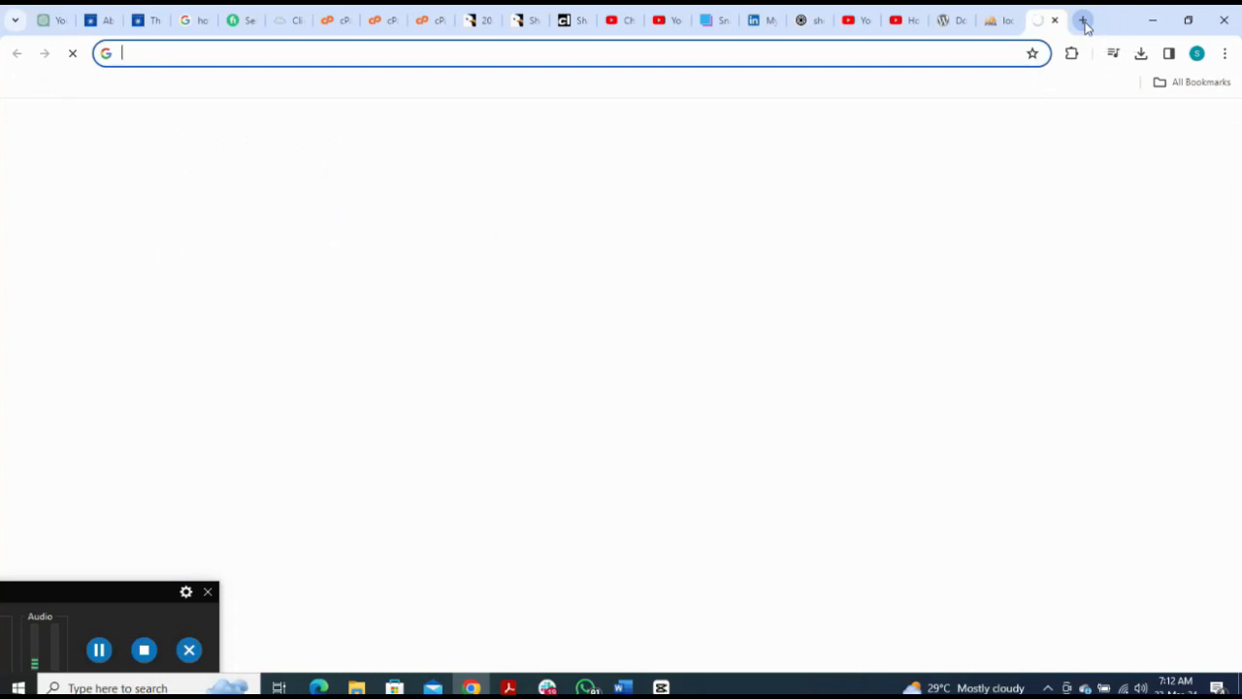
Step: Load localhost, copy the testing_site project name, and browse to localhost/testing_site
text(localhost)
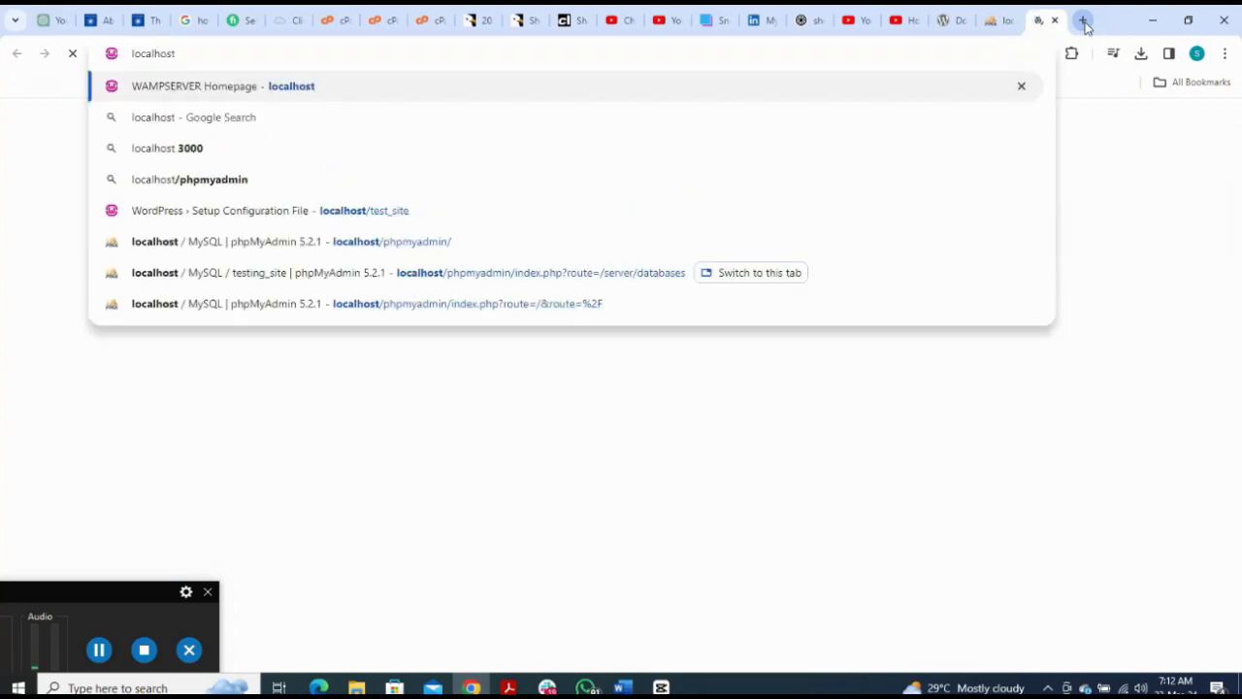
key(Return)
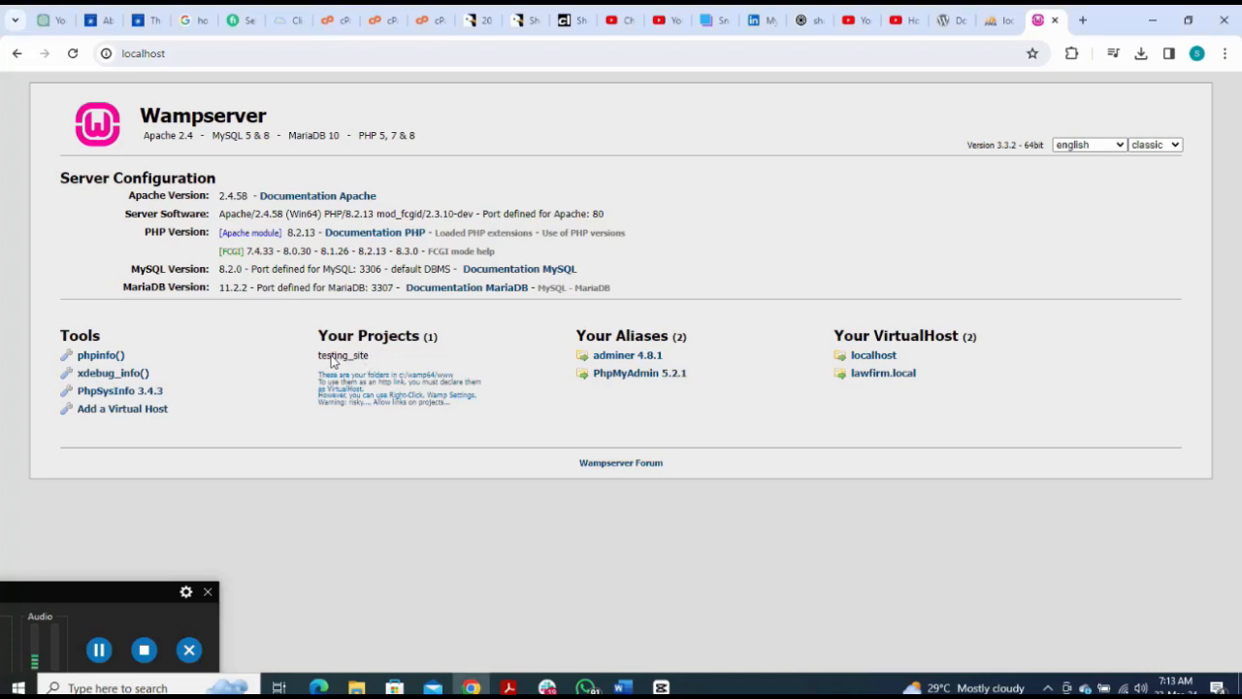
drag(370, 357, 317, 357)
key(ctrl+c)
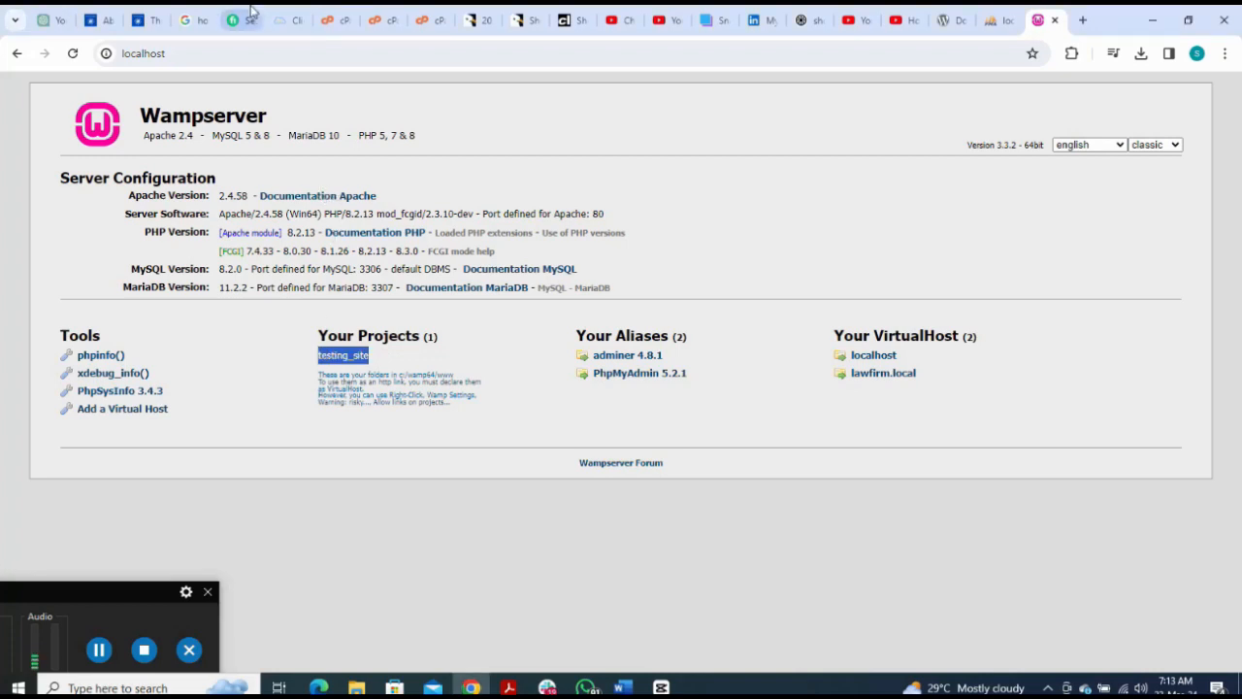
click(256, 58)
click(257, 60)
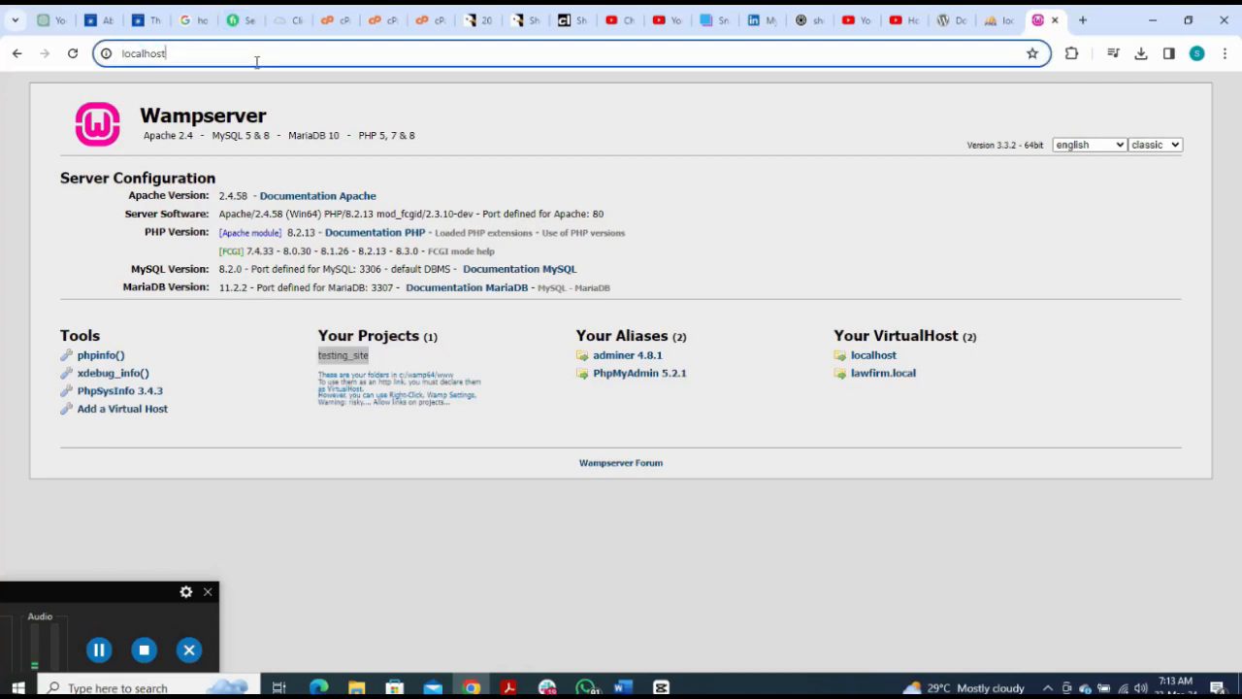
text(/)
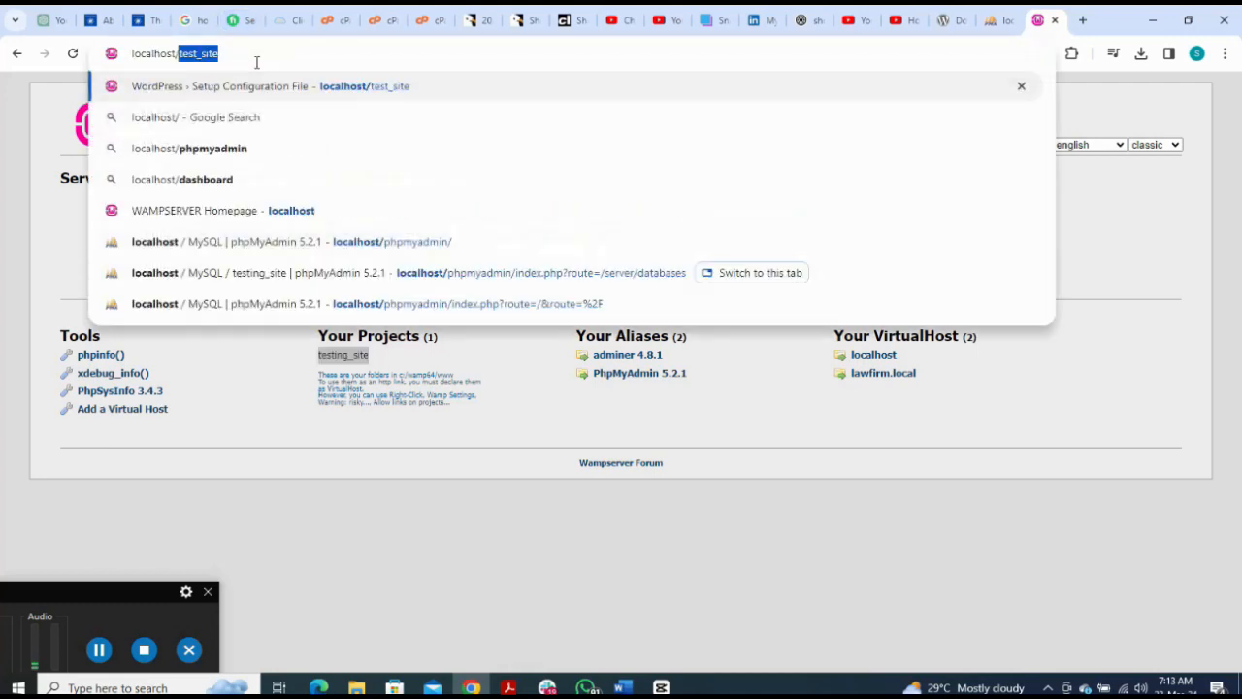
key(ctrl+v)
key(Return)
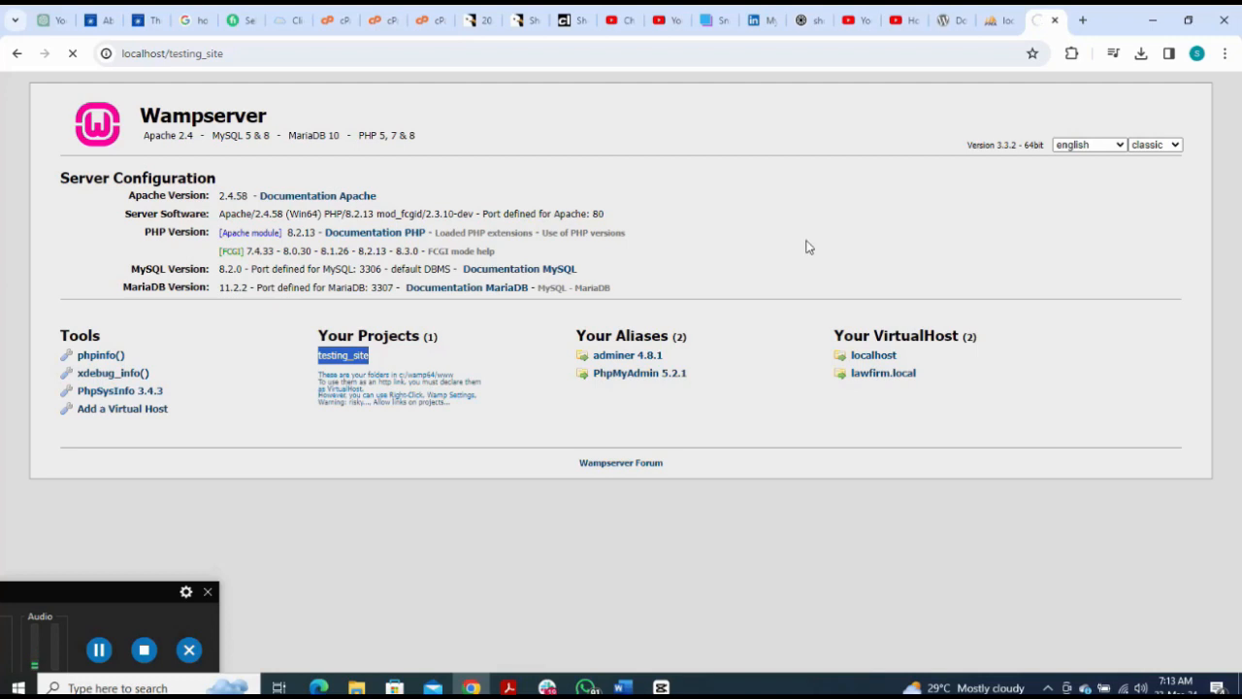
click(100, 649)
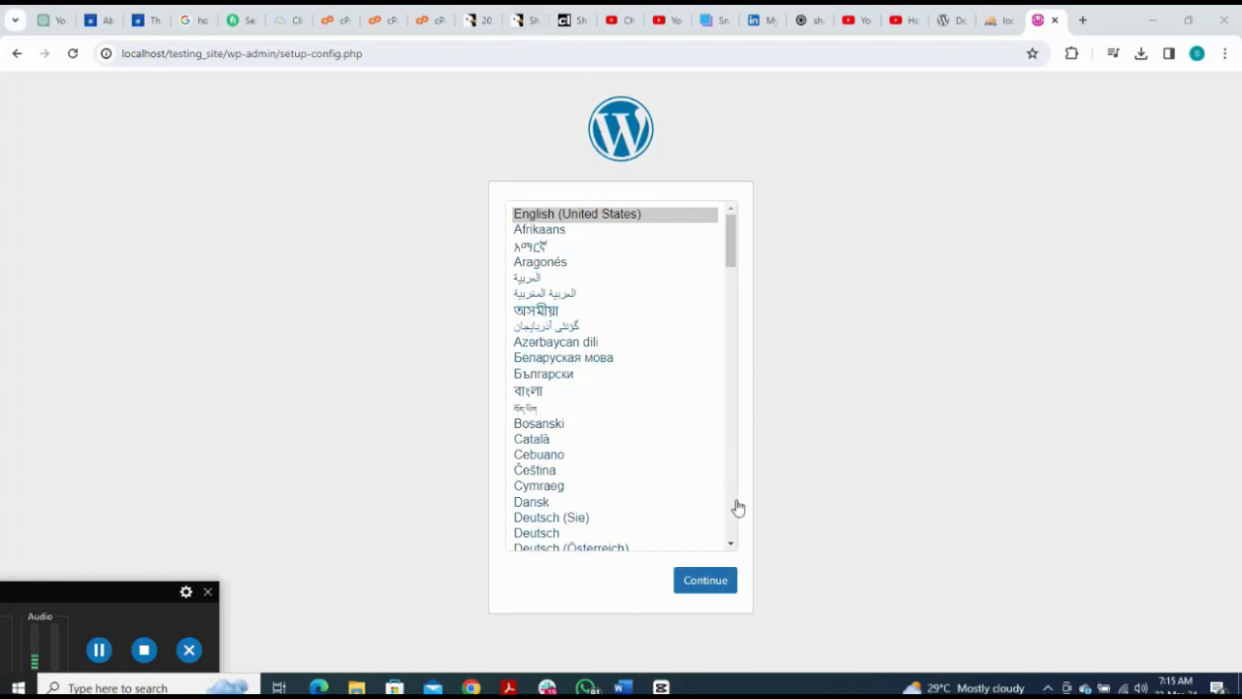
Step: Start WordPress setup in English (United States) up to the database form, then return to phpMyAdmin
click(705, 579)
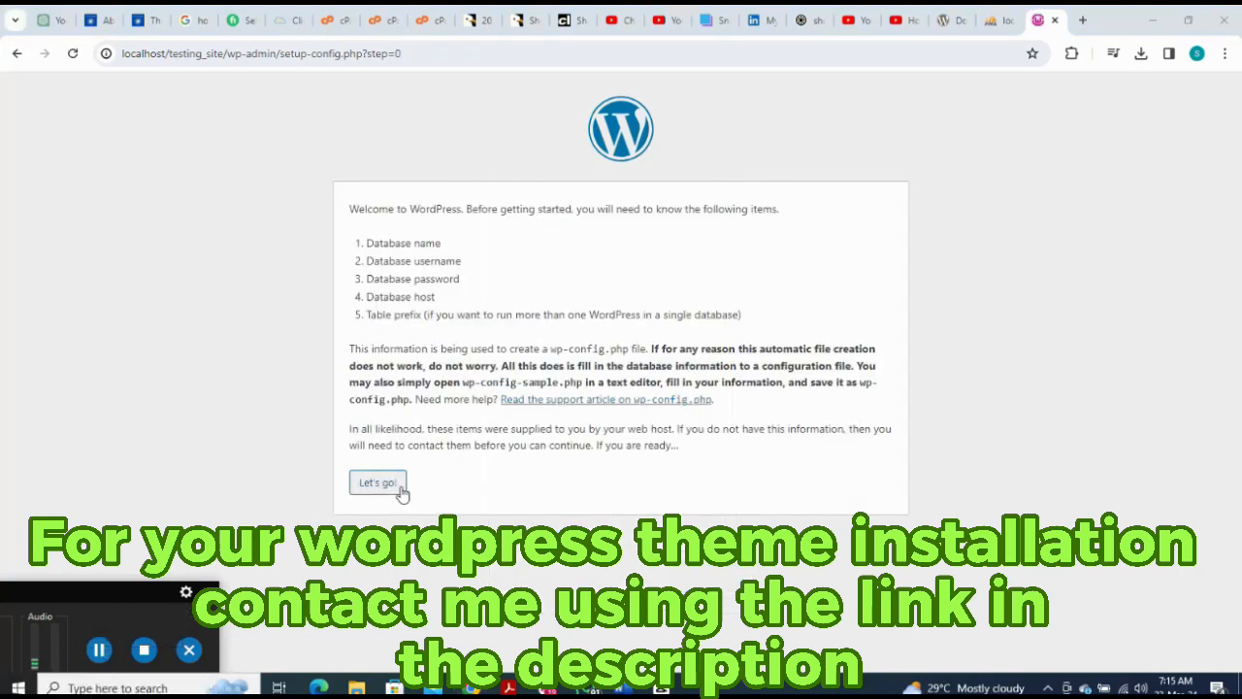
click(377, 483)
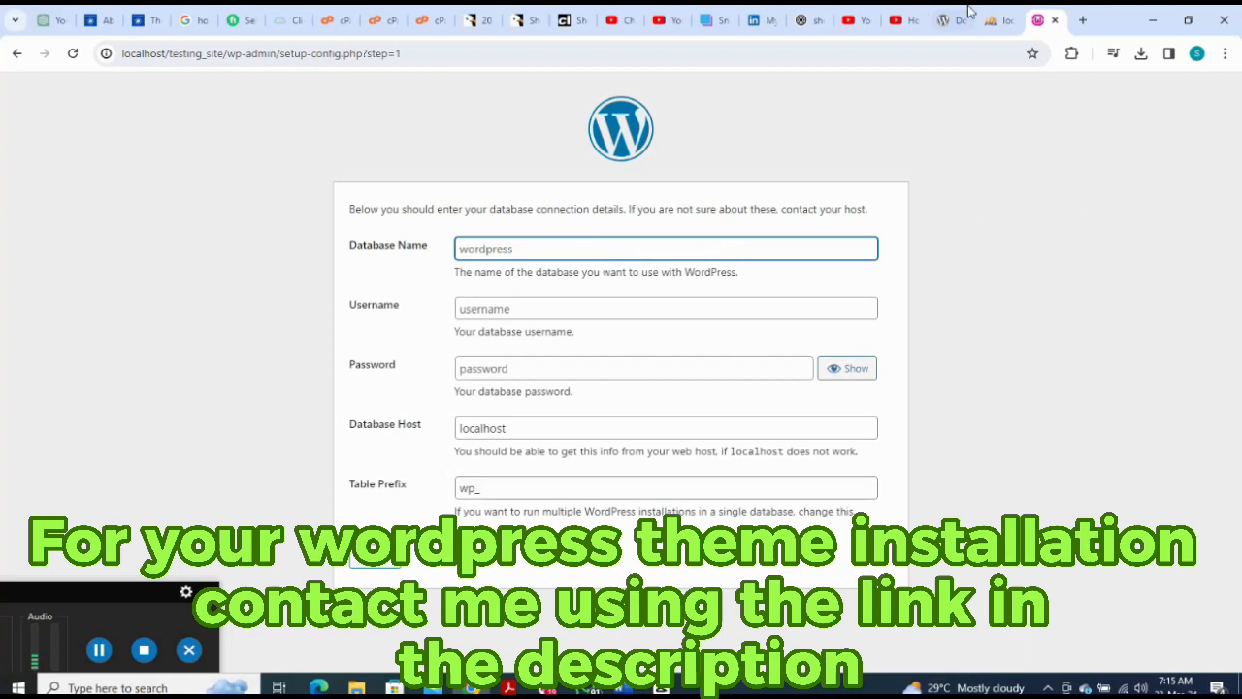
click(990, 25)
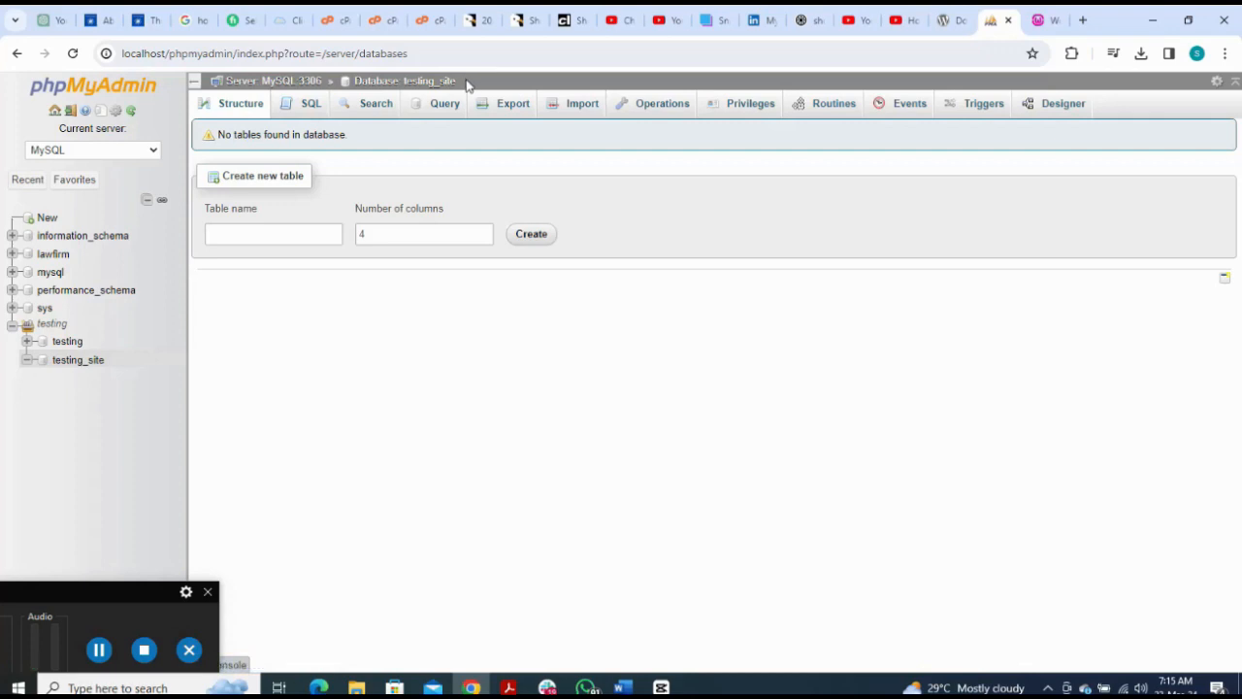
drag(411, 81, 403, 81)
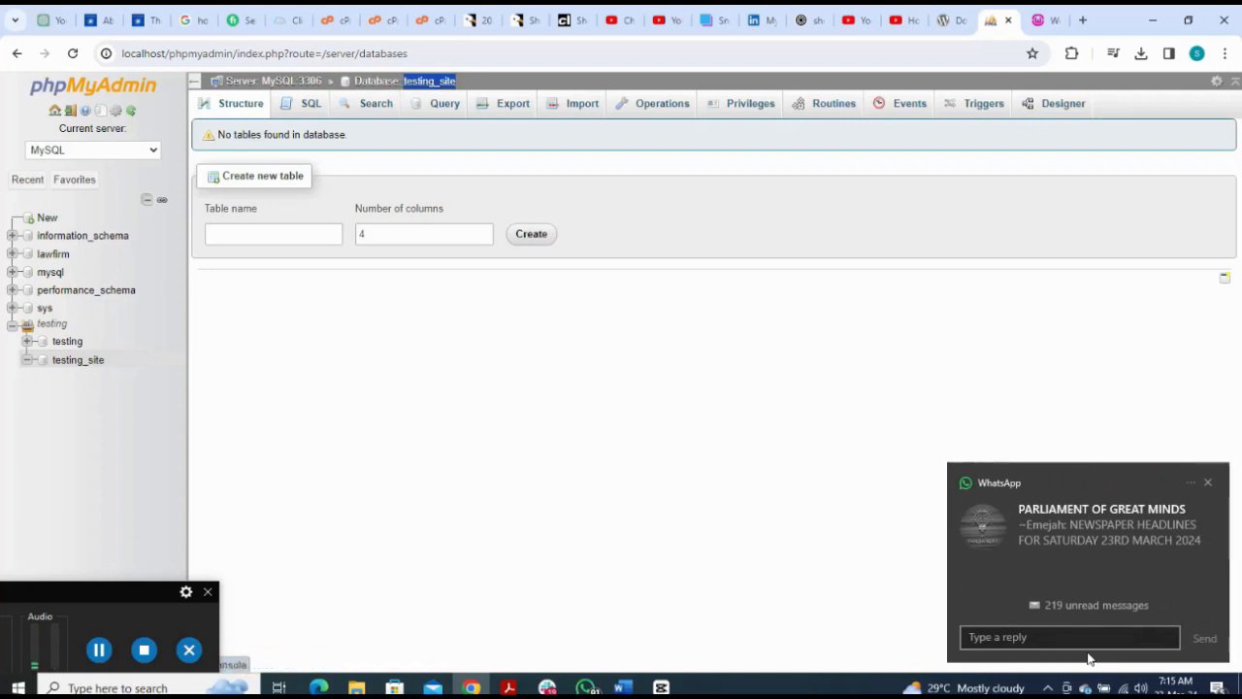
click(1208, 485)
Step: Enter testing_site as the database name with the root user, submit, and run the installation
click(1054, 20)
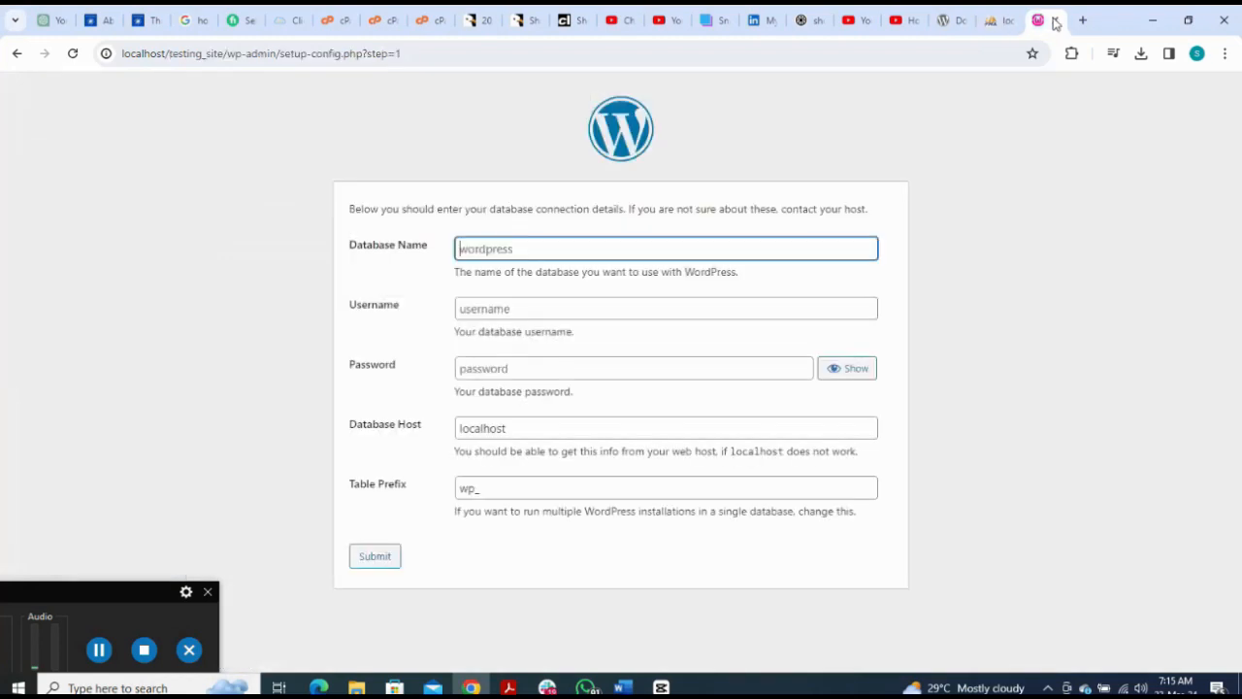
text(testing_site)
click(608, 308)
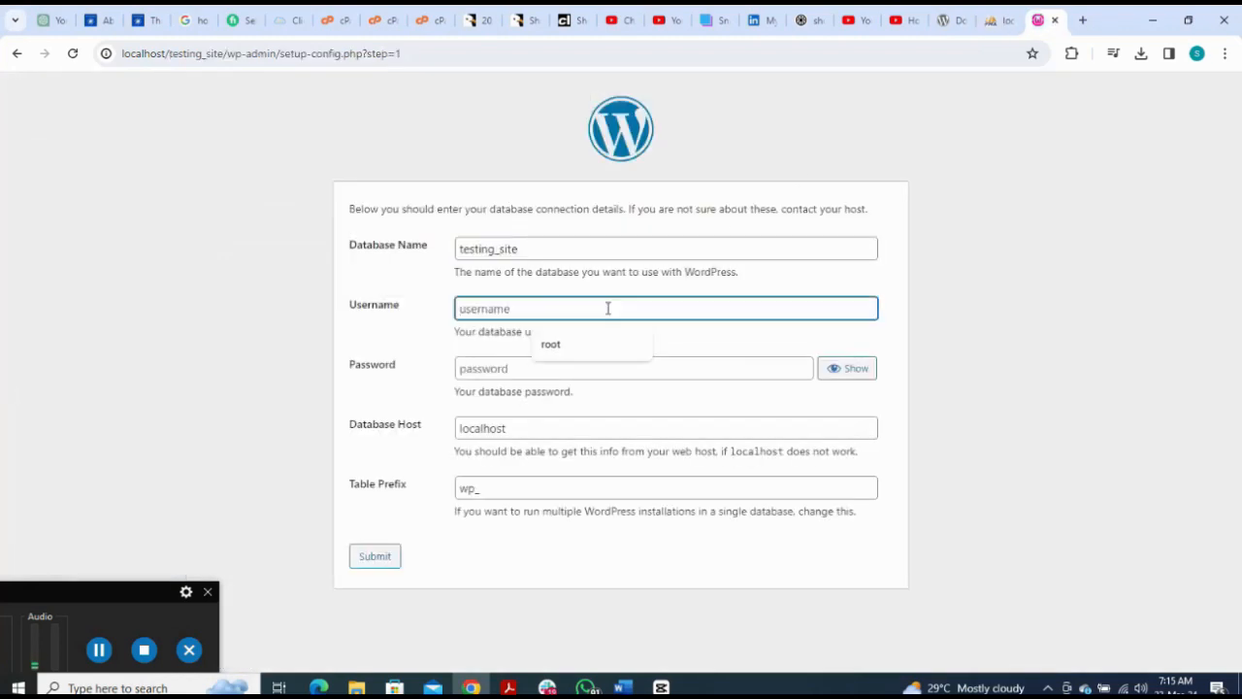
click(575, 341)
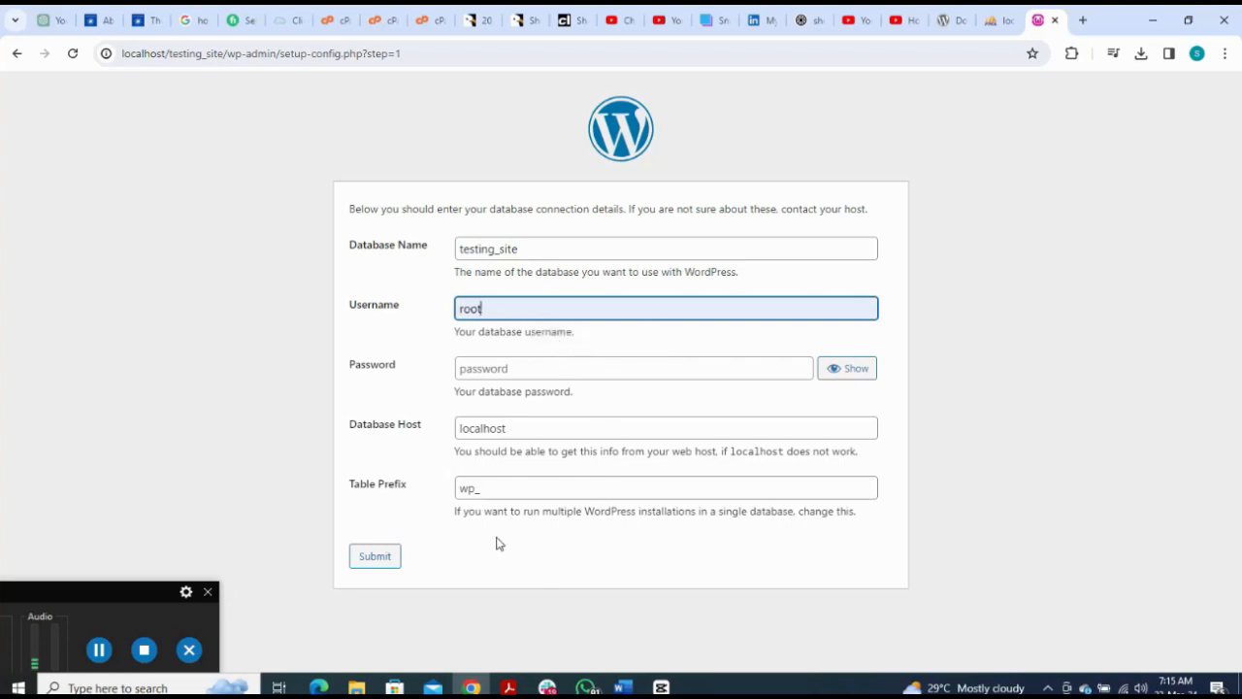
click(377, 556)
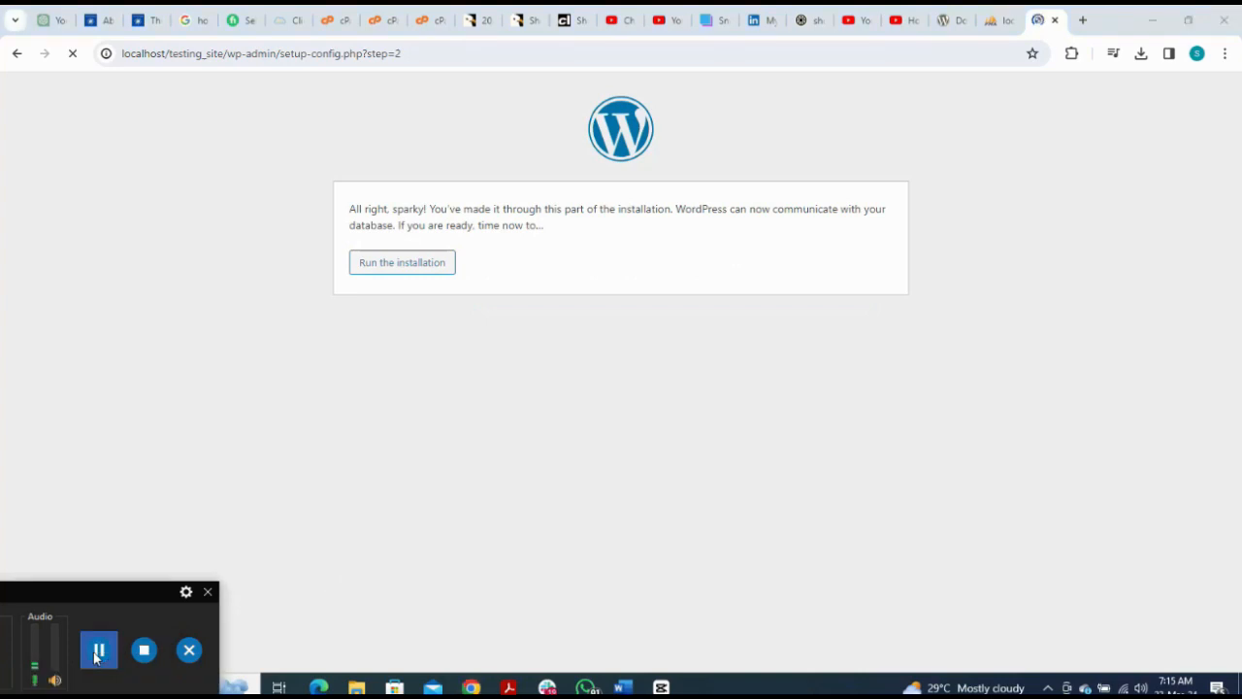
click(403, 275)
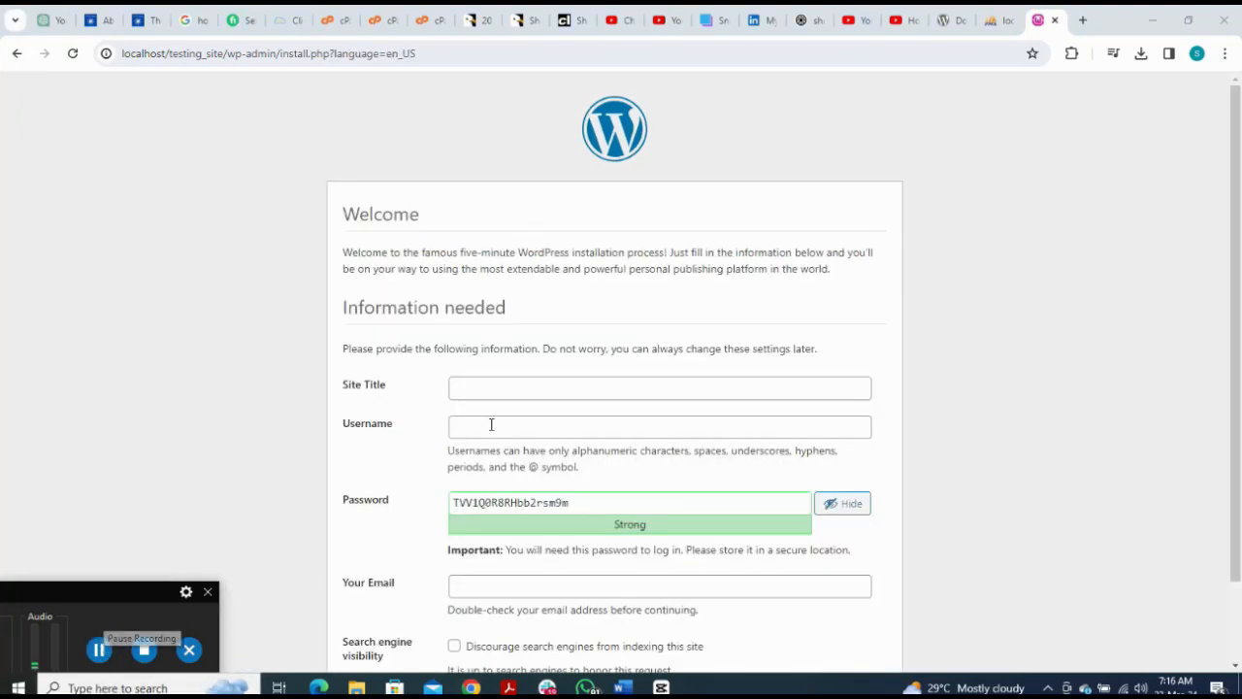
Step: Enter the site title 'how to install wordpress on wamp localhost'
click(499, 388)
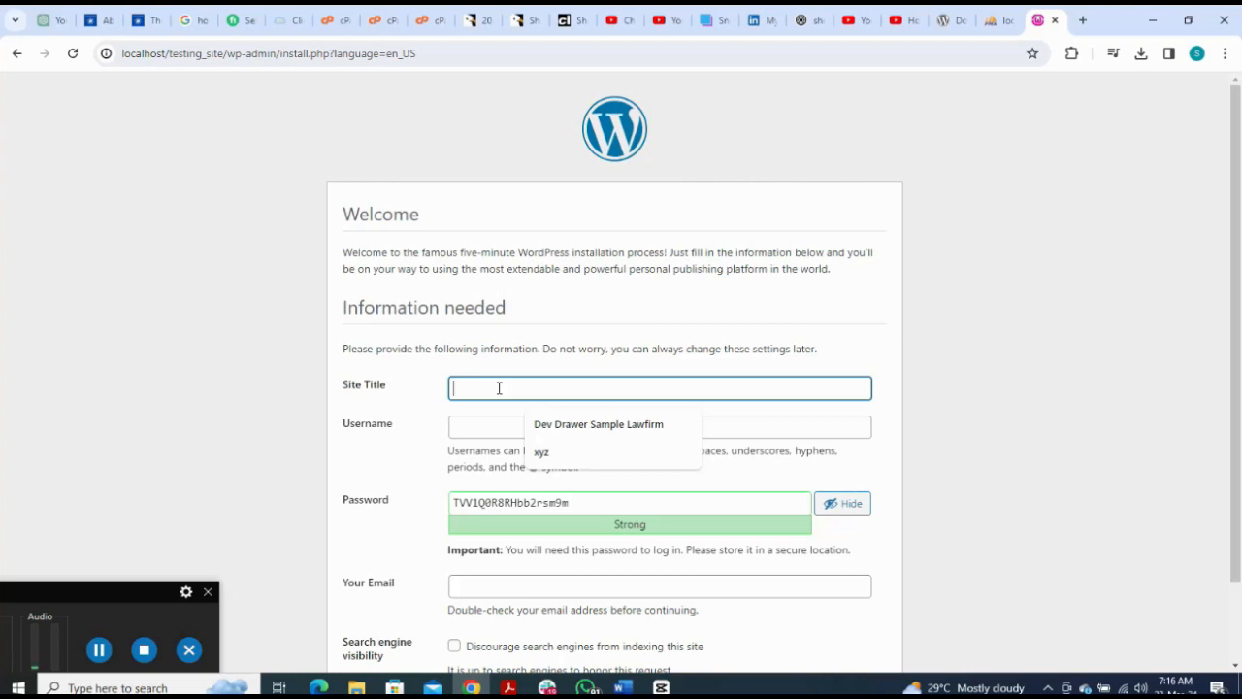
text(l)
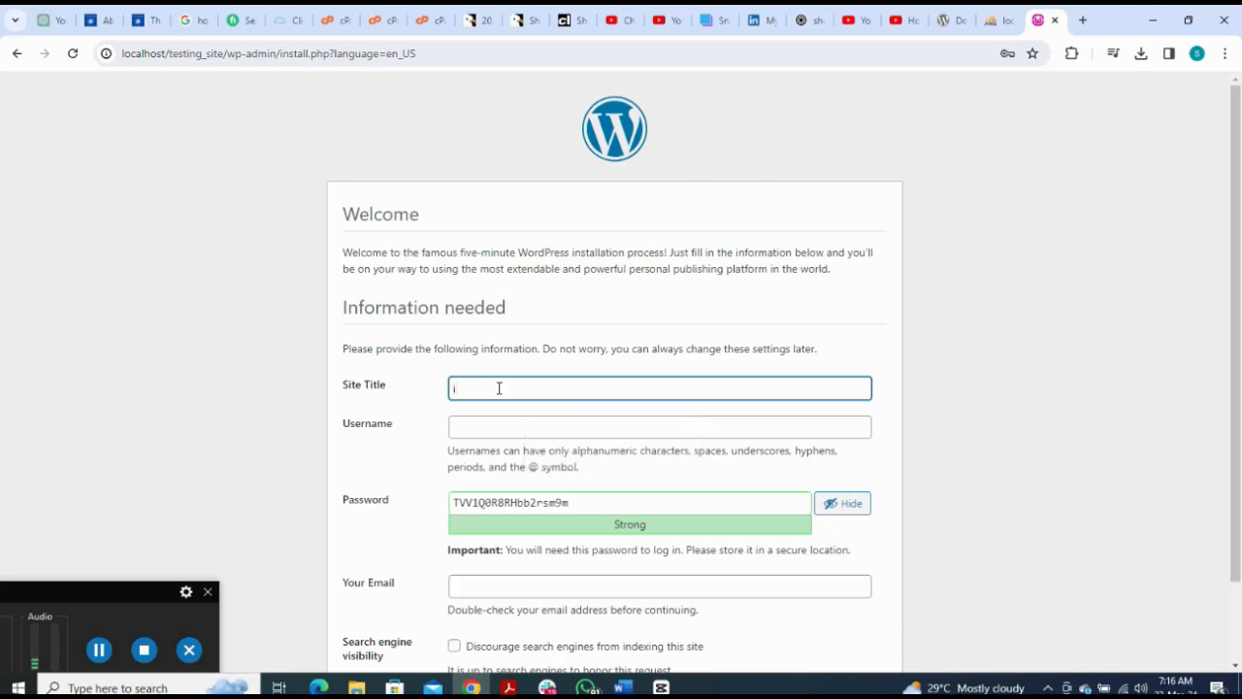
text(nstalling wordpress on wamp localhost)
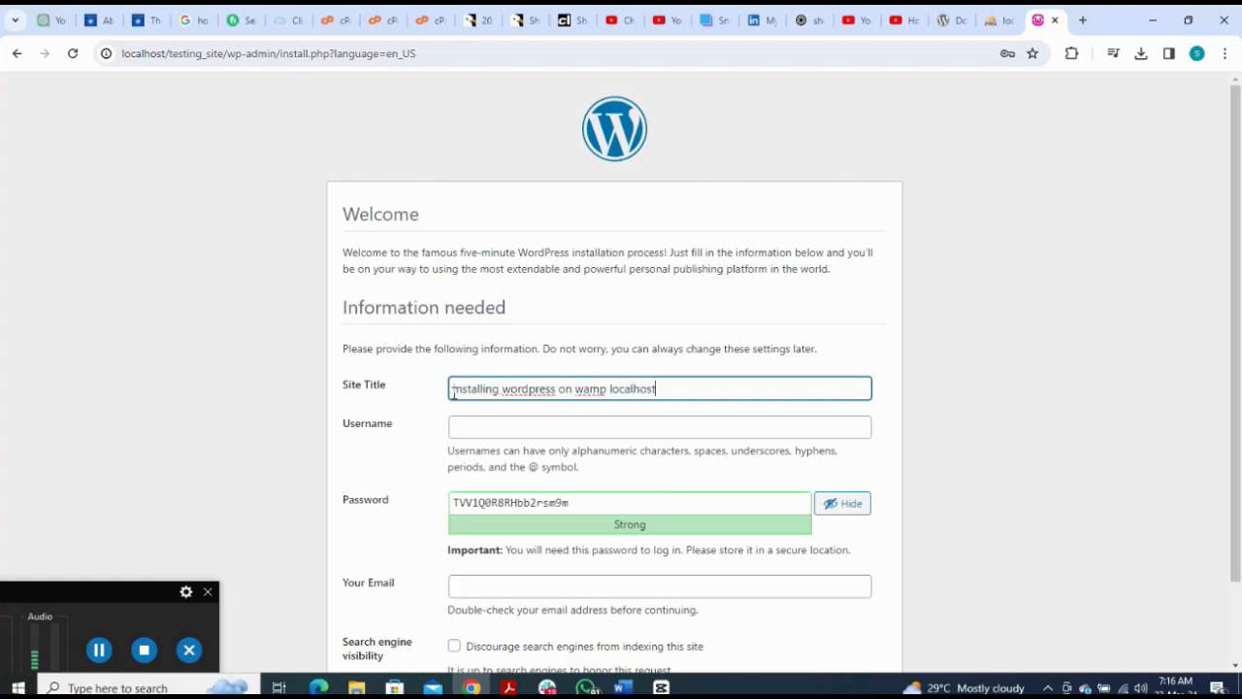
click(453, 389)
text(how)
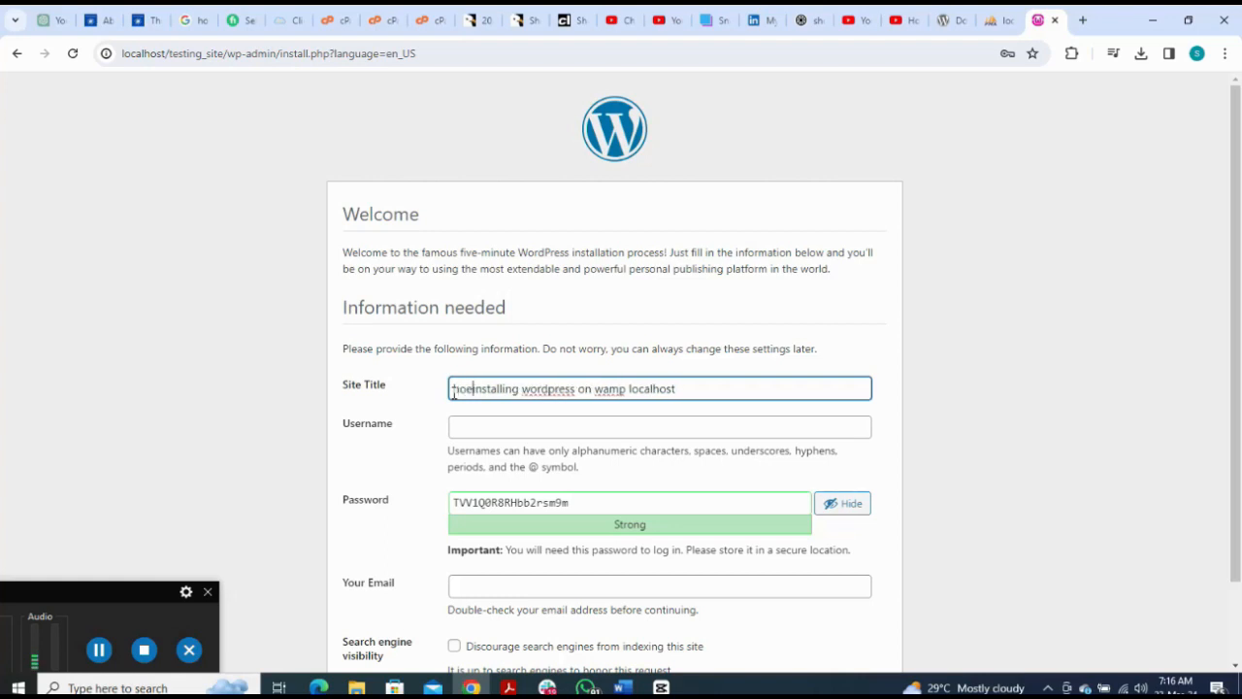
text( to)
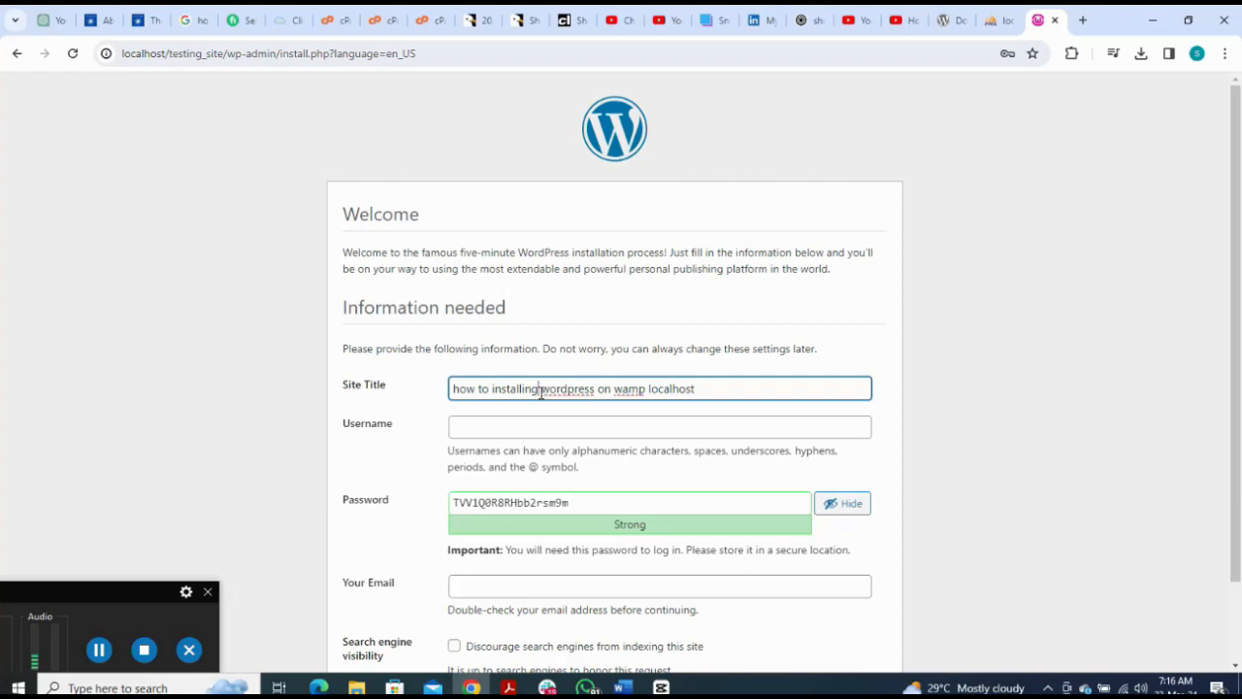
key(BackSpace)
key(BackSpace)
key(BackSpace)
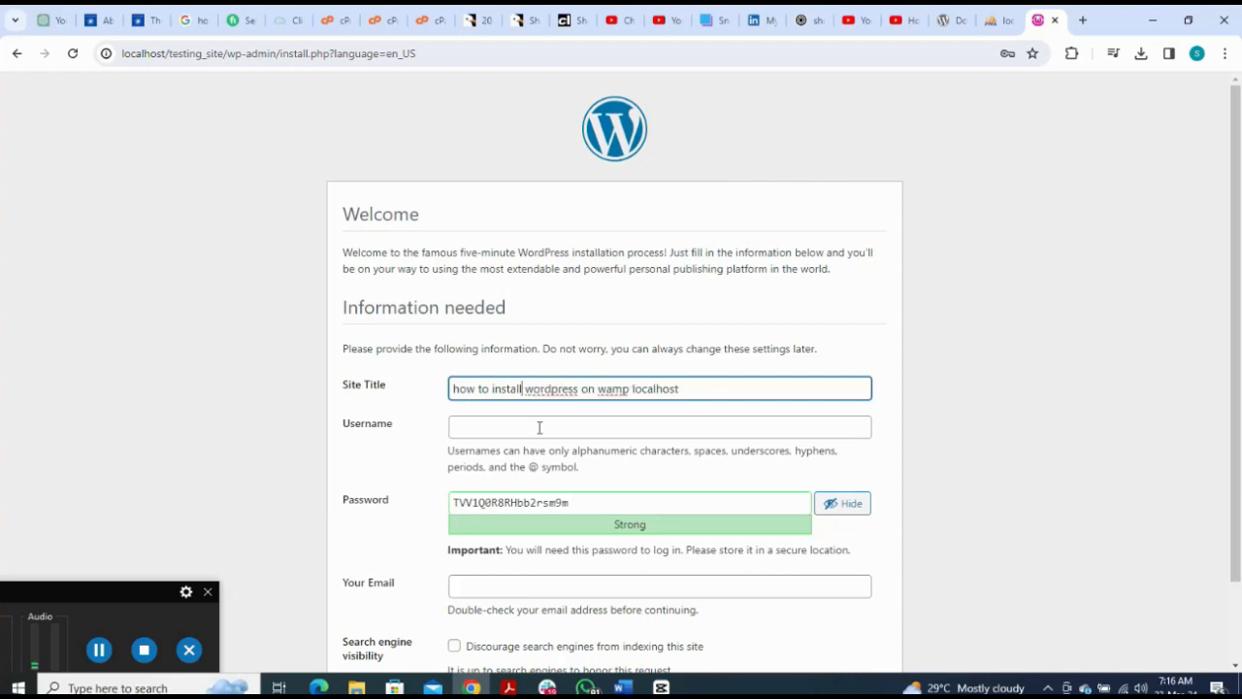
Step: Use the suggested admin username and replace the generated password with a short one, confirming weak password use
click(539, 427)
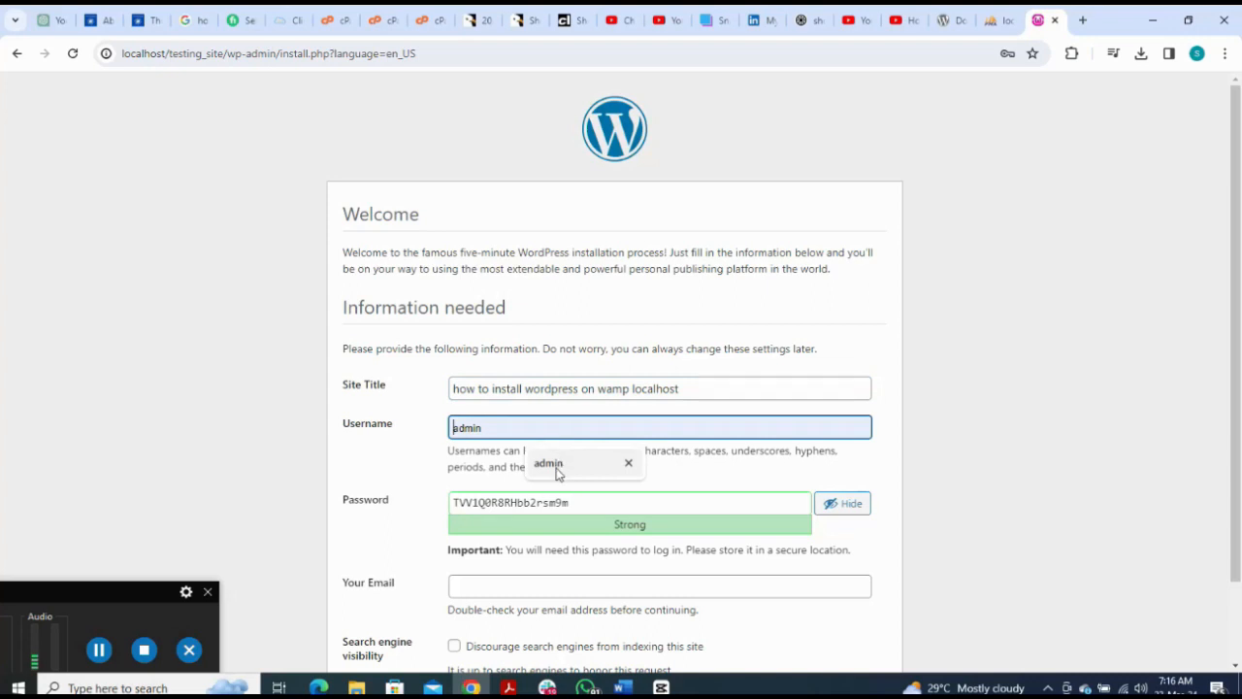
click(550, 464)
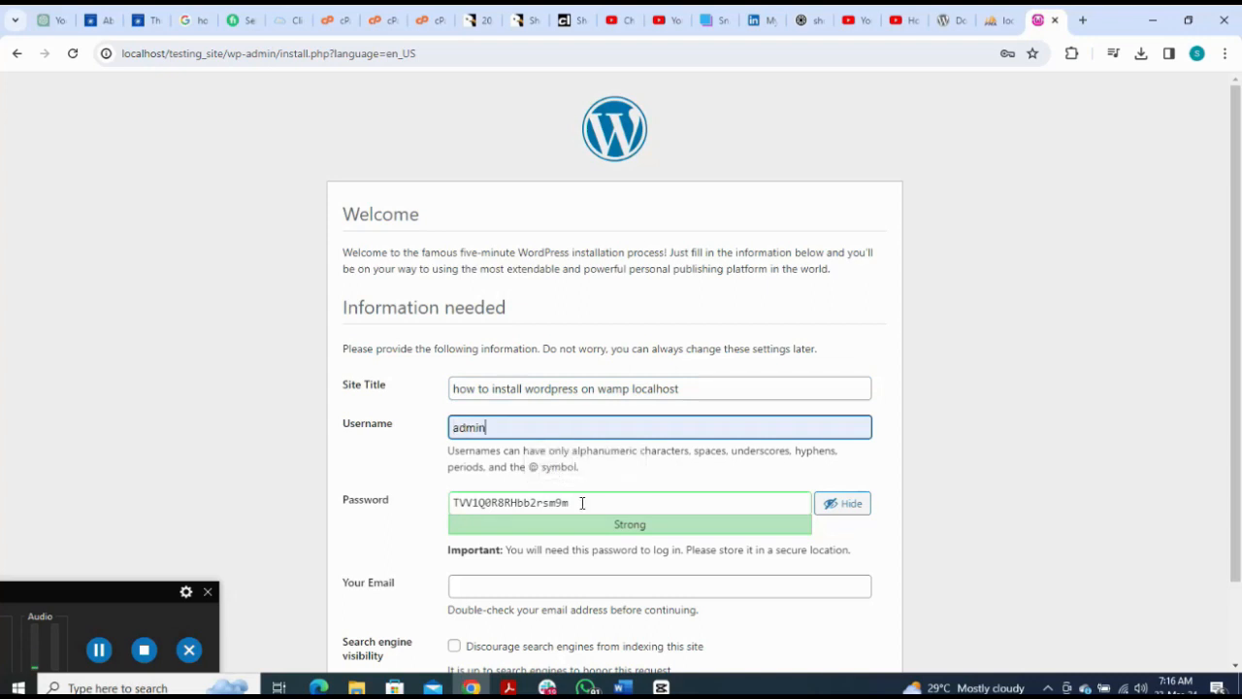
click(582, 503)
key(BackSpace)
key(BackSpace)
key(BackSpace)
key(BackSpace)
key(BackSpace)
key(BackSpace)
key(BackSpace)
key(BackSpace)
key(BackSpace)
key(BackSpace)
key(BackSpace)
key(BackSpace)
key(BackSpace)
key(BackSpace)
key(BackSpace)
key(BackSpace)
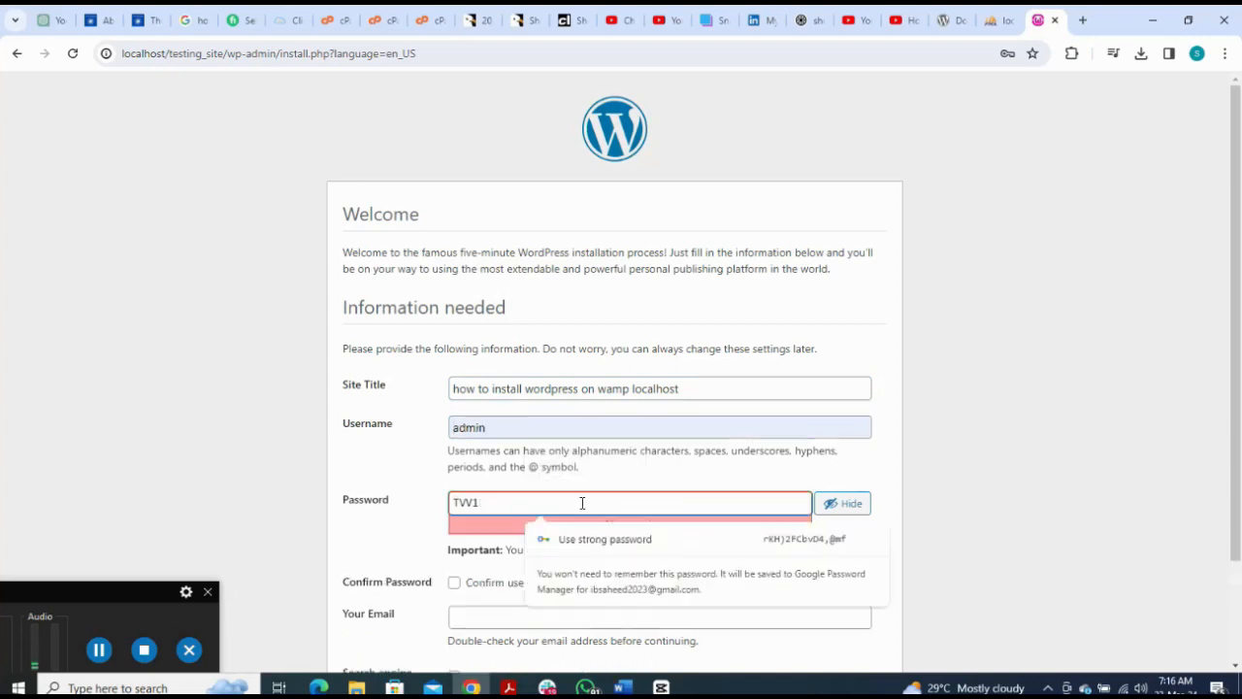
click(99, 649)
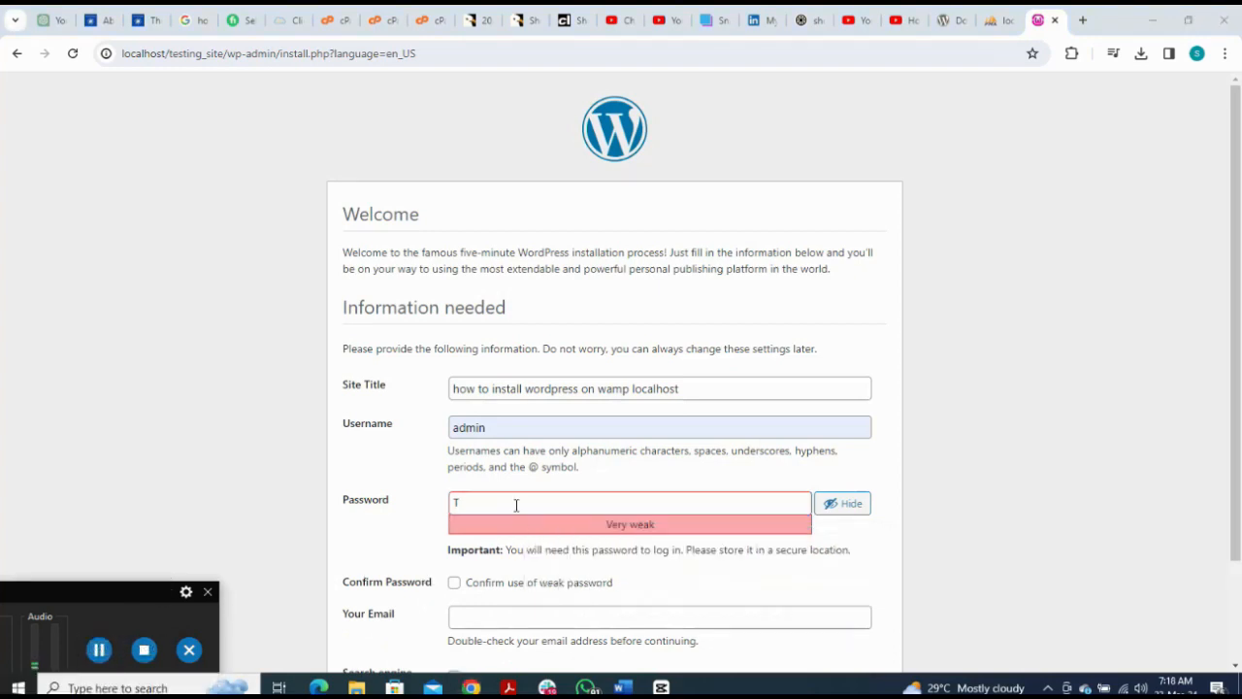
click(515, 504)
key(BackSpace)
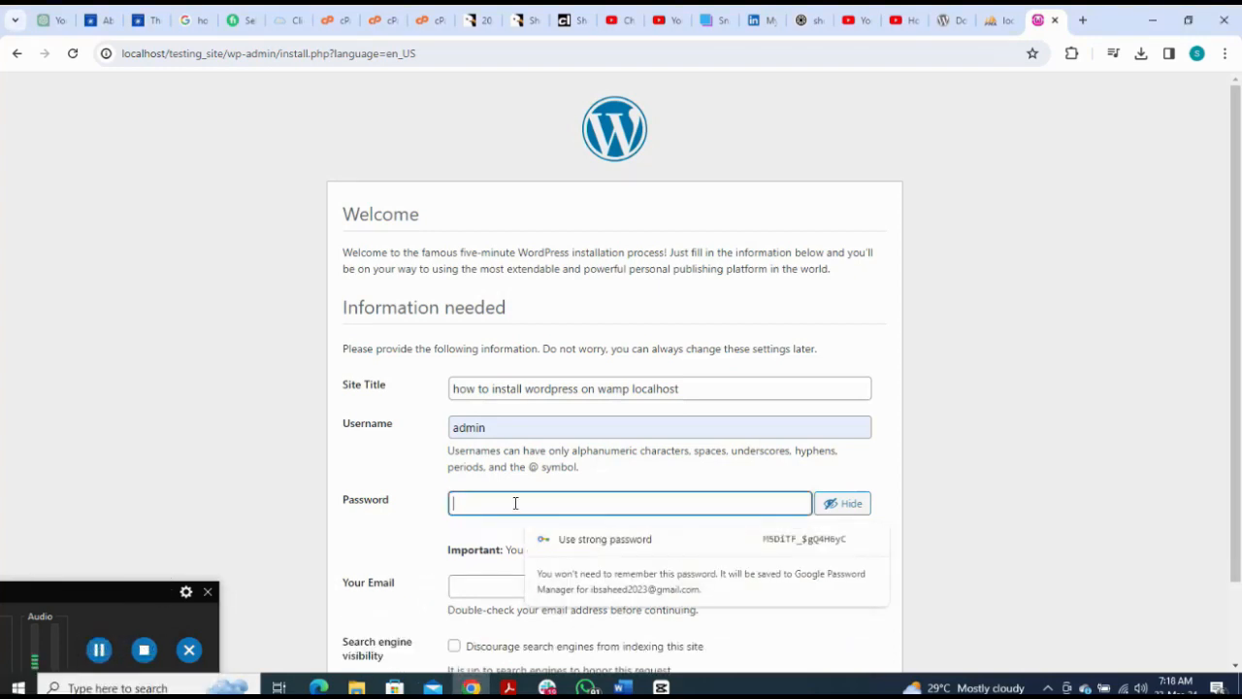
text(admin)
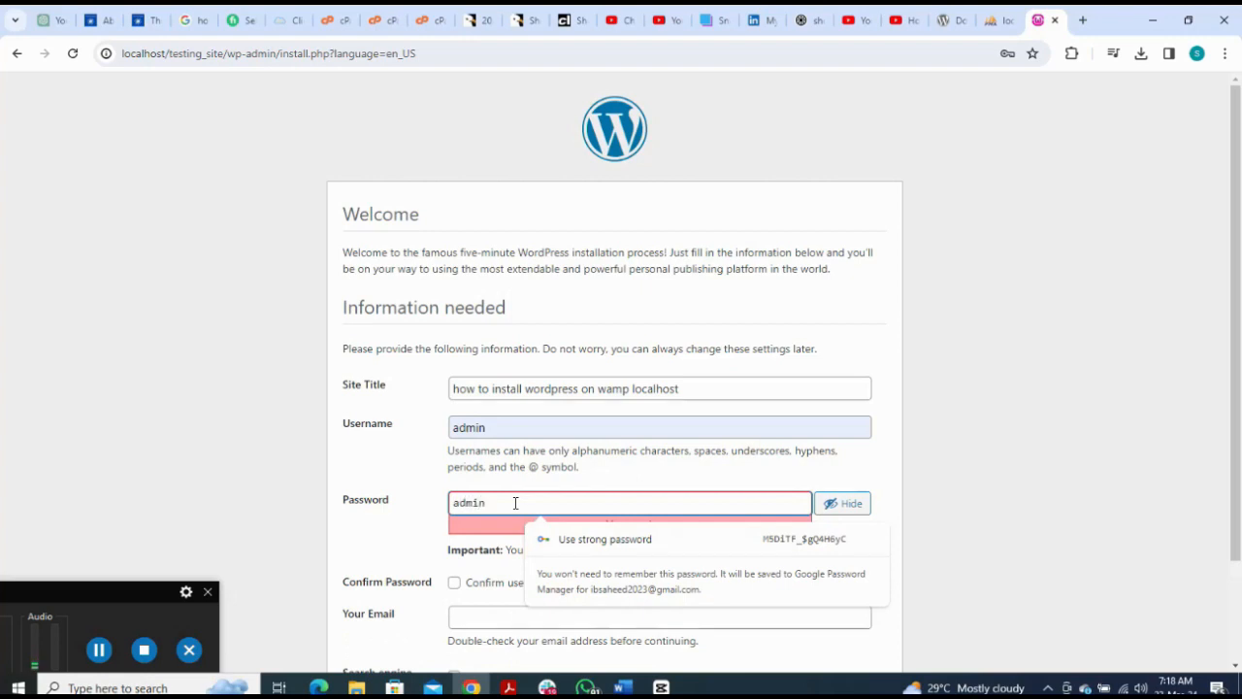
text(@)
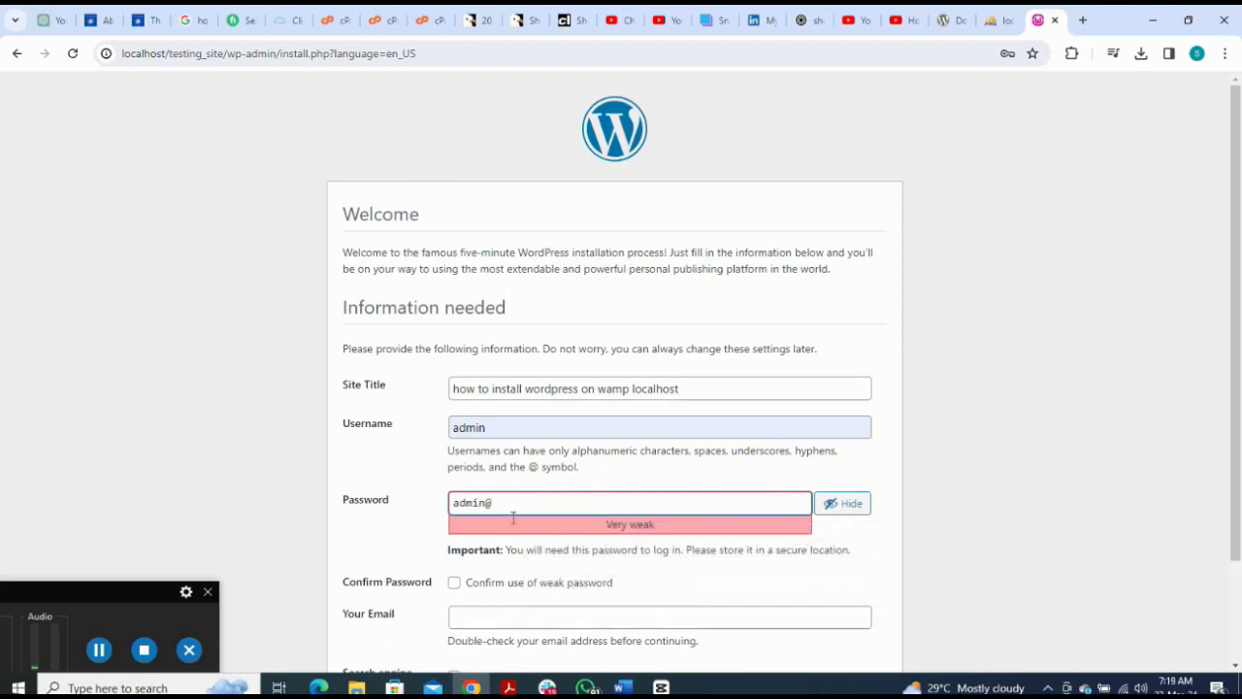
click(485, 587)
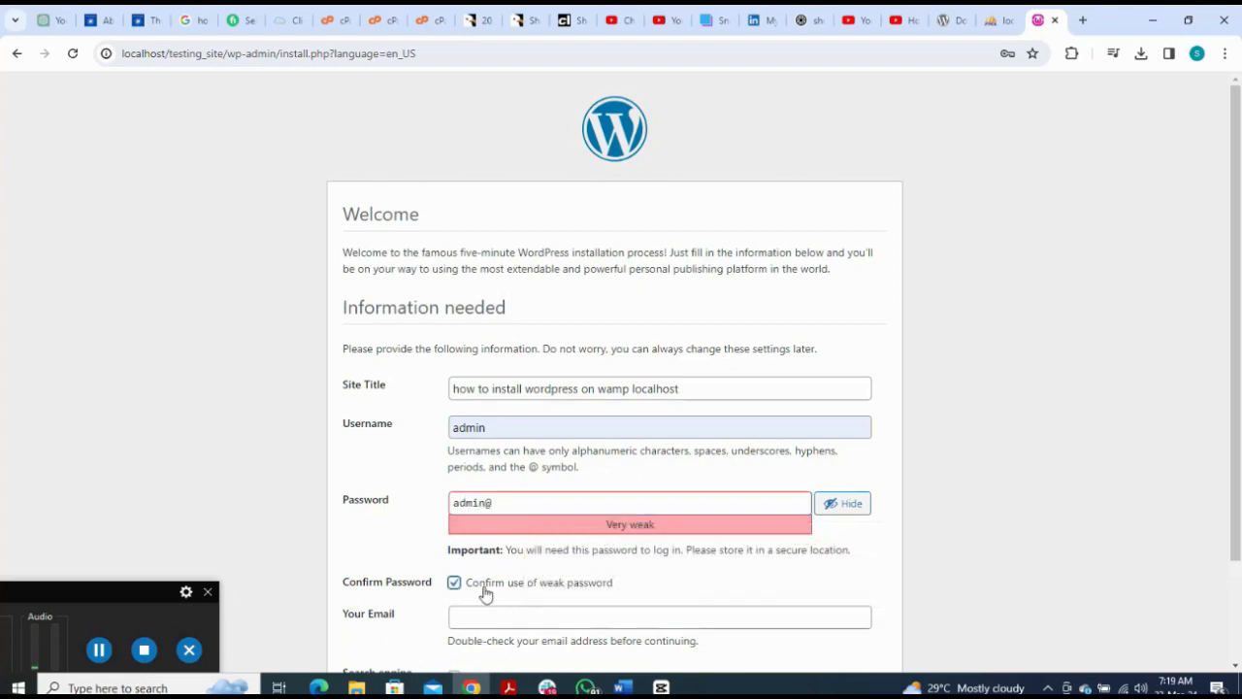
Step: Fill in the suggested administrator e-mail address
click(536, 621)
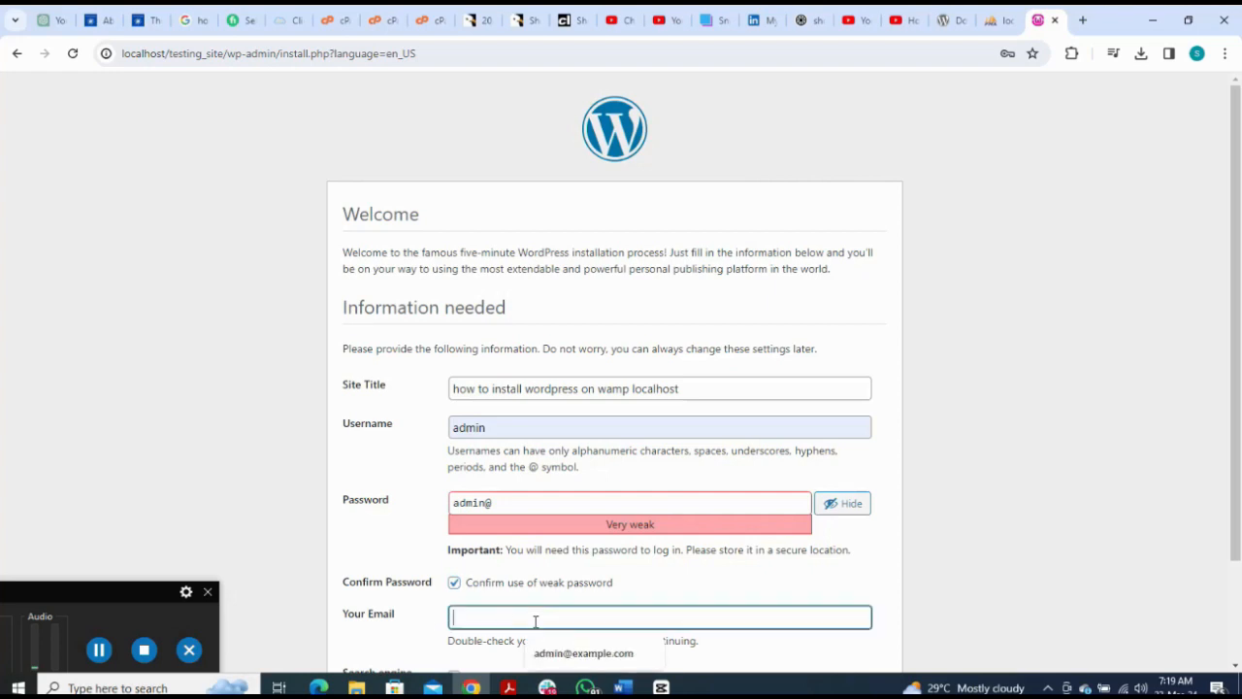
click(572, 654)
click(1053, 460)
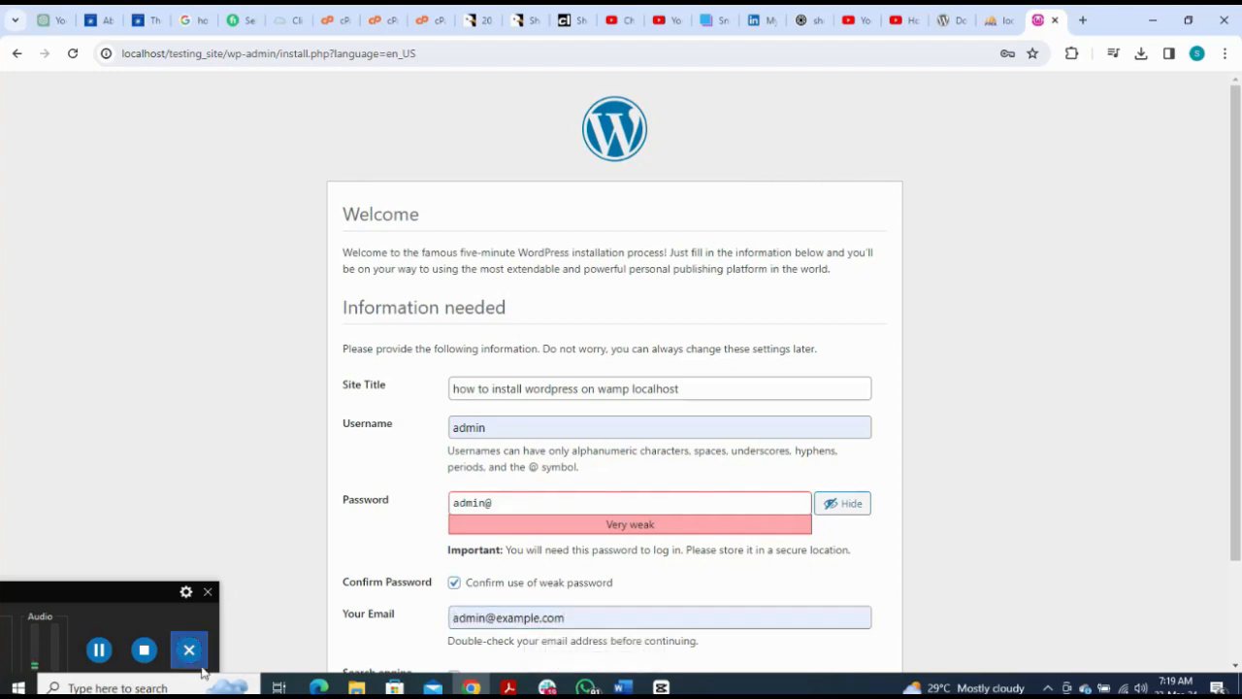
scroll(98, 652, down, 1)
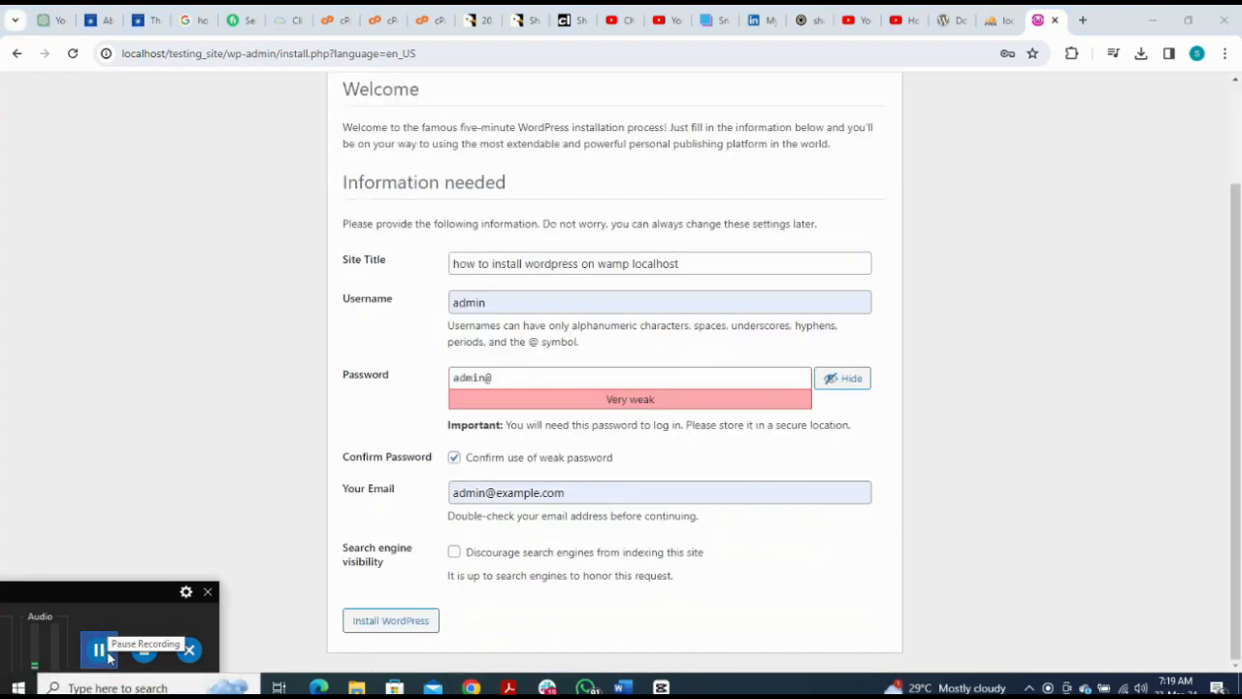
Step: Install WordPress, dismiss the browser's save-password prompt, and go to the login page
click(387, 629)
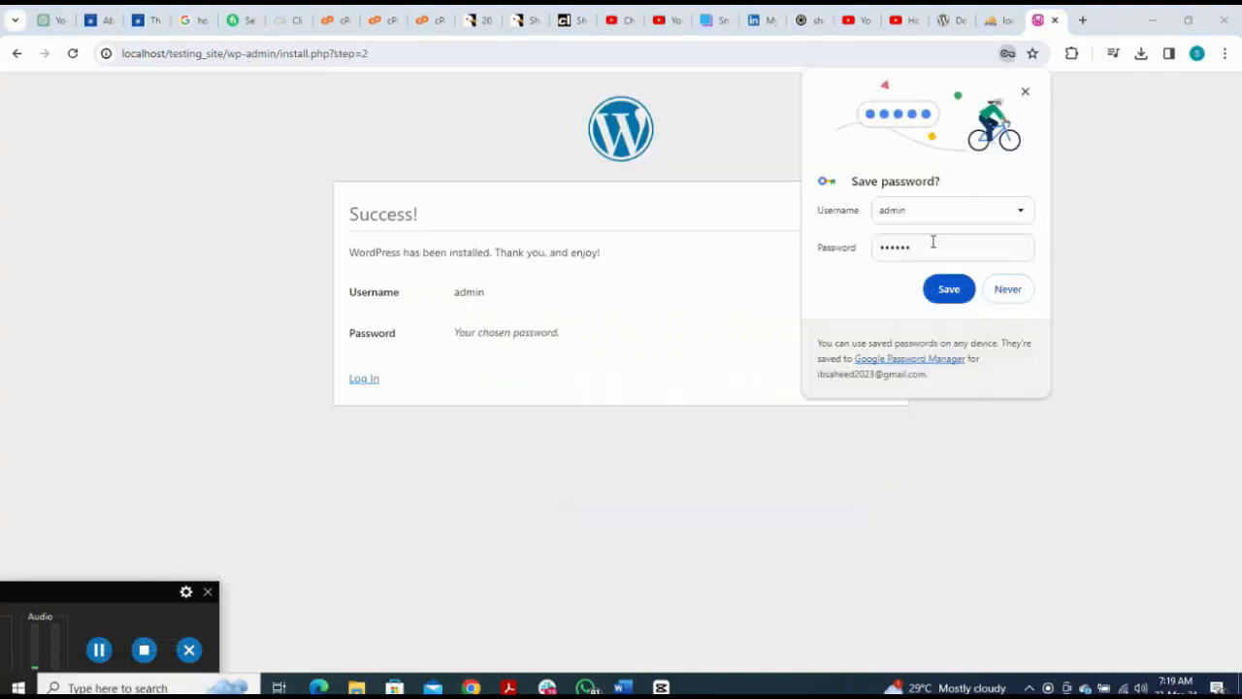
click(1024, 91)
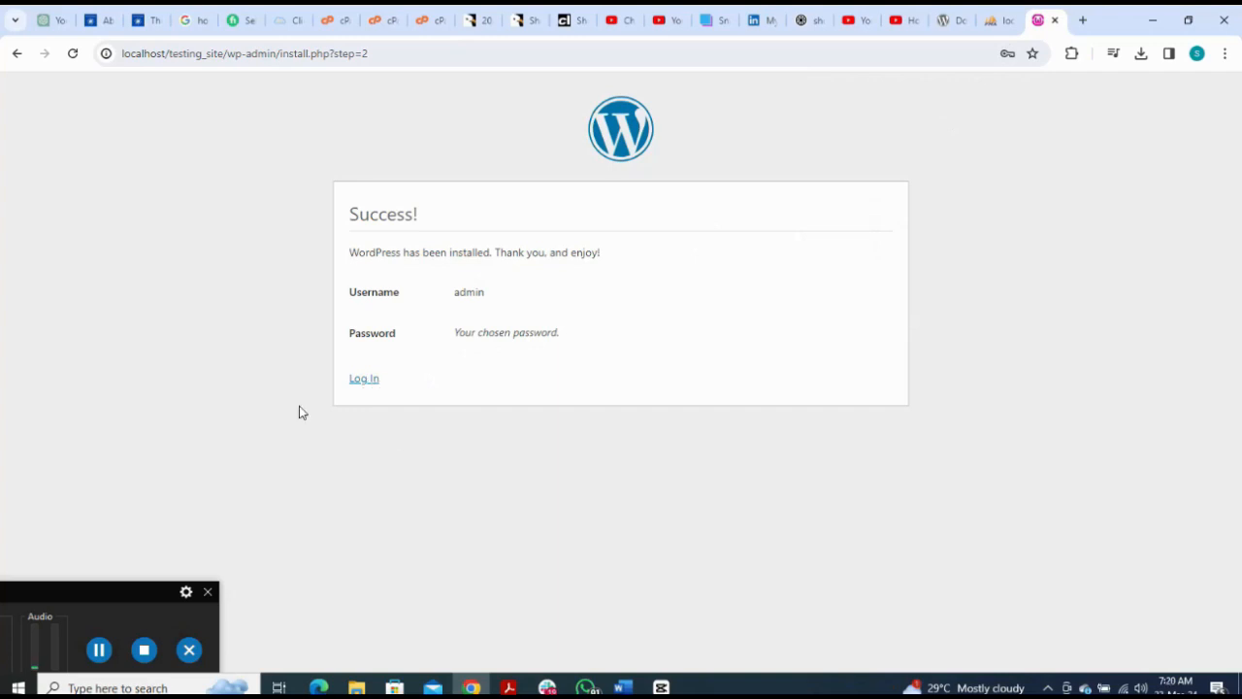
click(359, 380)
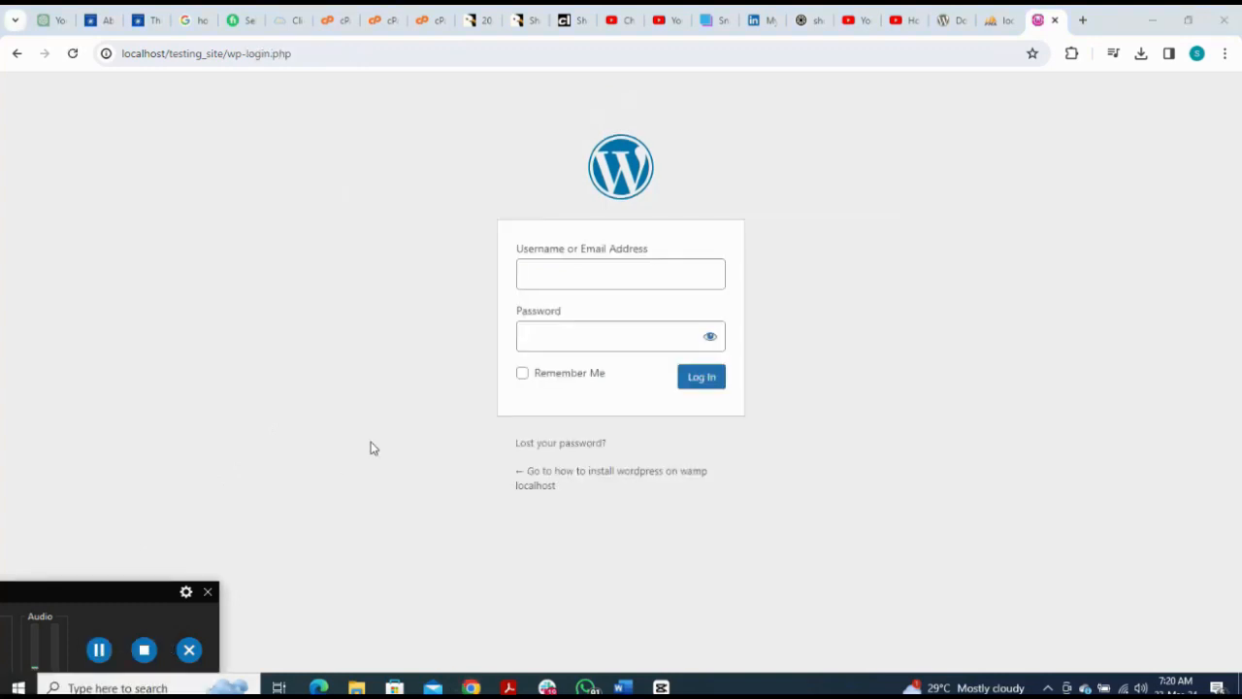
Step: Log in to the dashboard with the admin username and its password
click(576, 280)
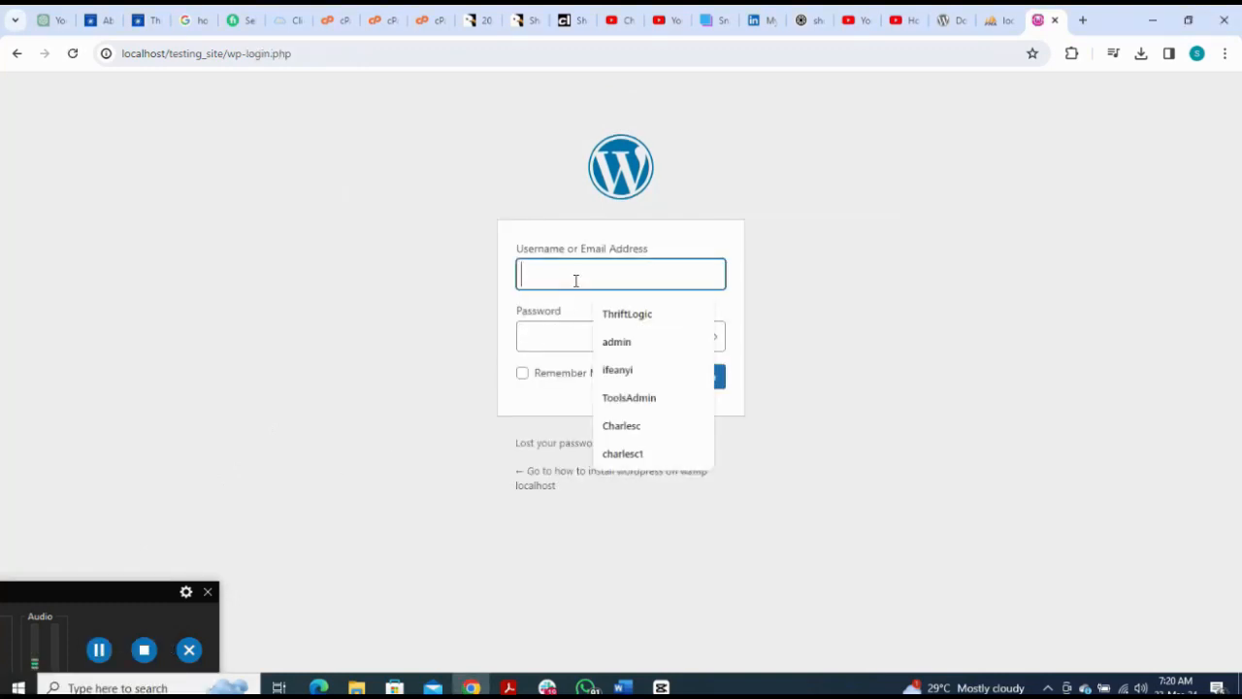
click(640, 352)
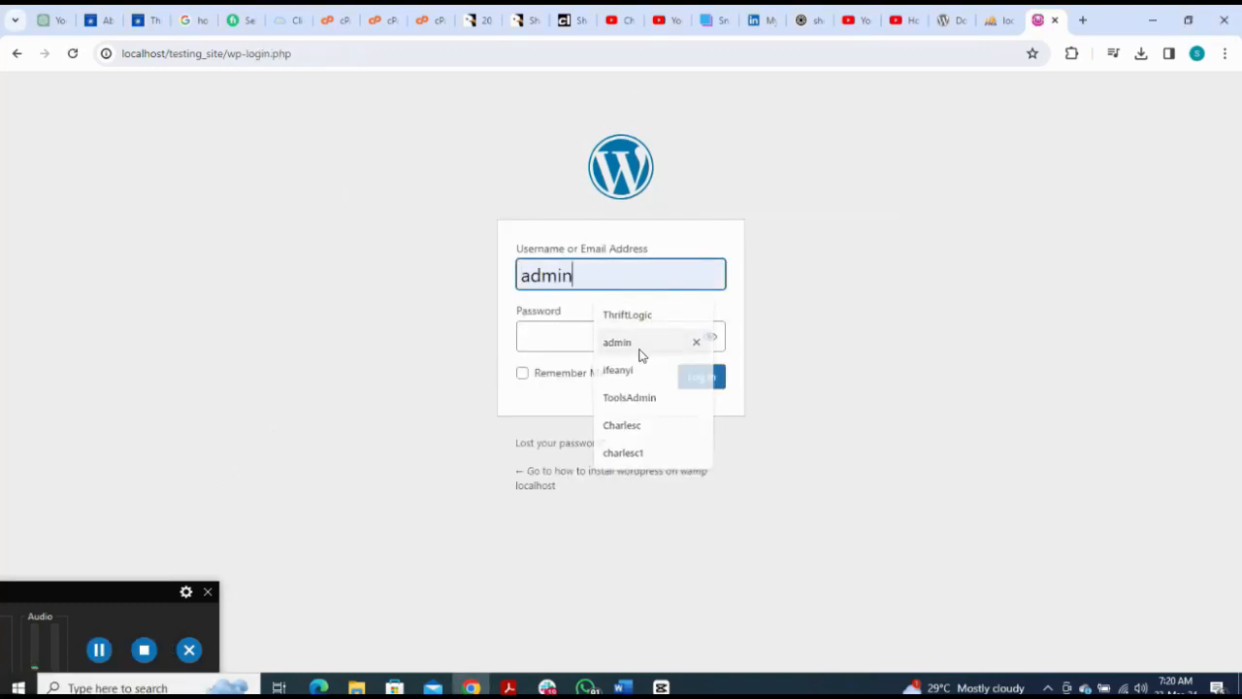
click(639, 348)
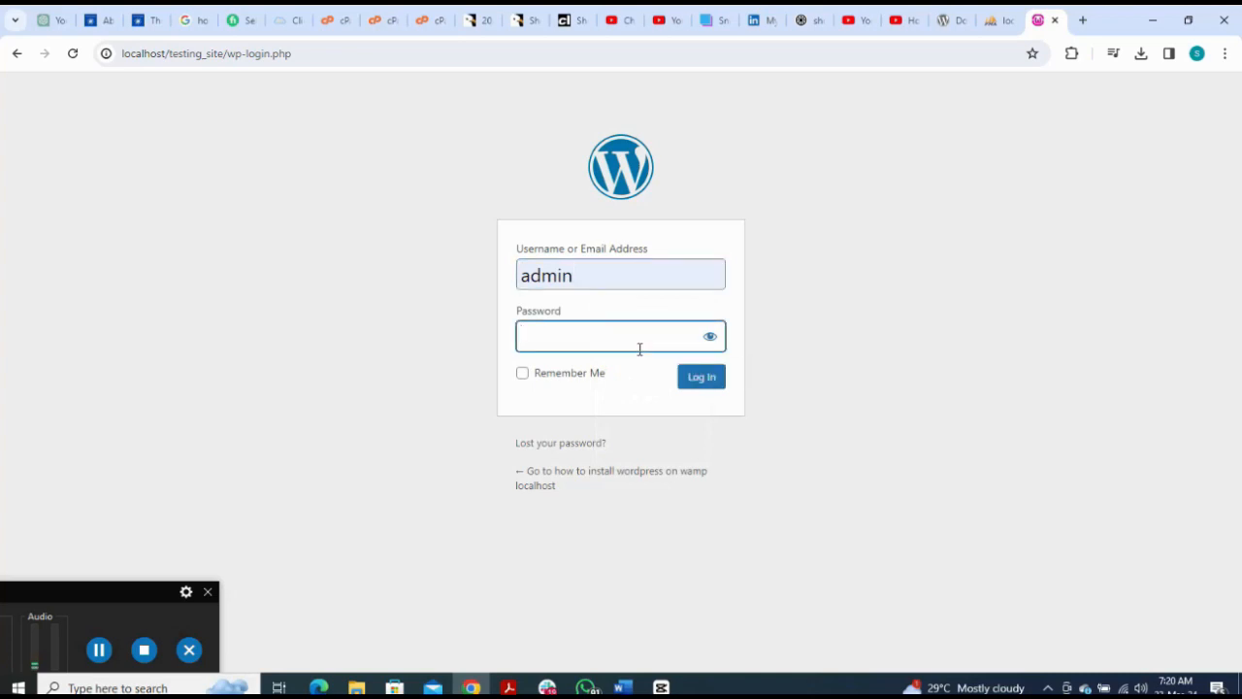
text(admin)
click(693, 388)
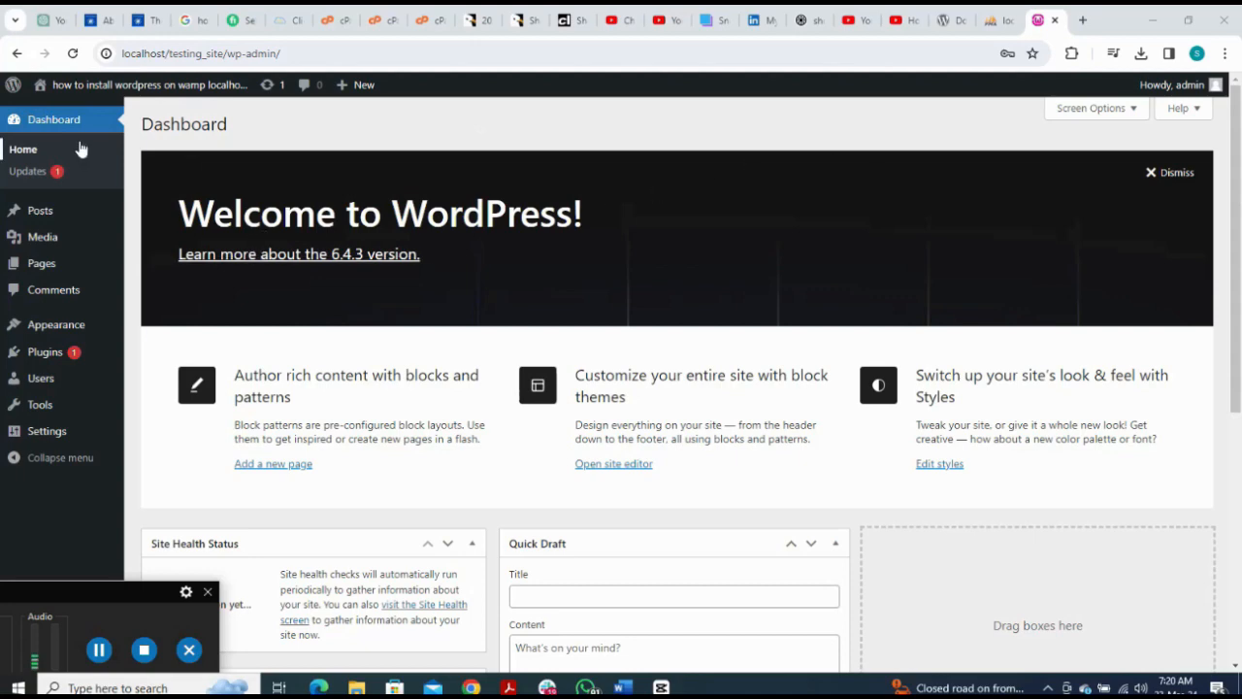
Step: Visit the site's front page from the site-name menu in the admin bar
mouse_move(61, 92)
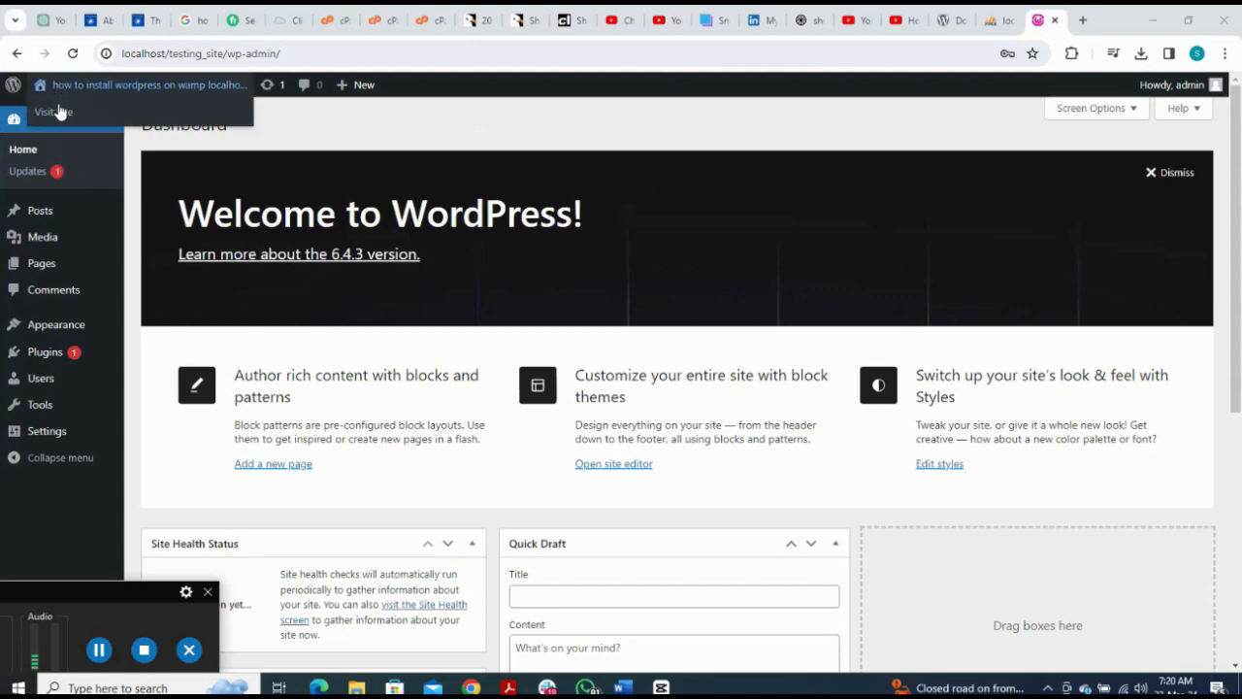
click(54, 113)
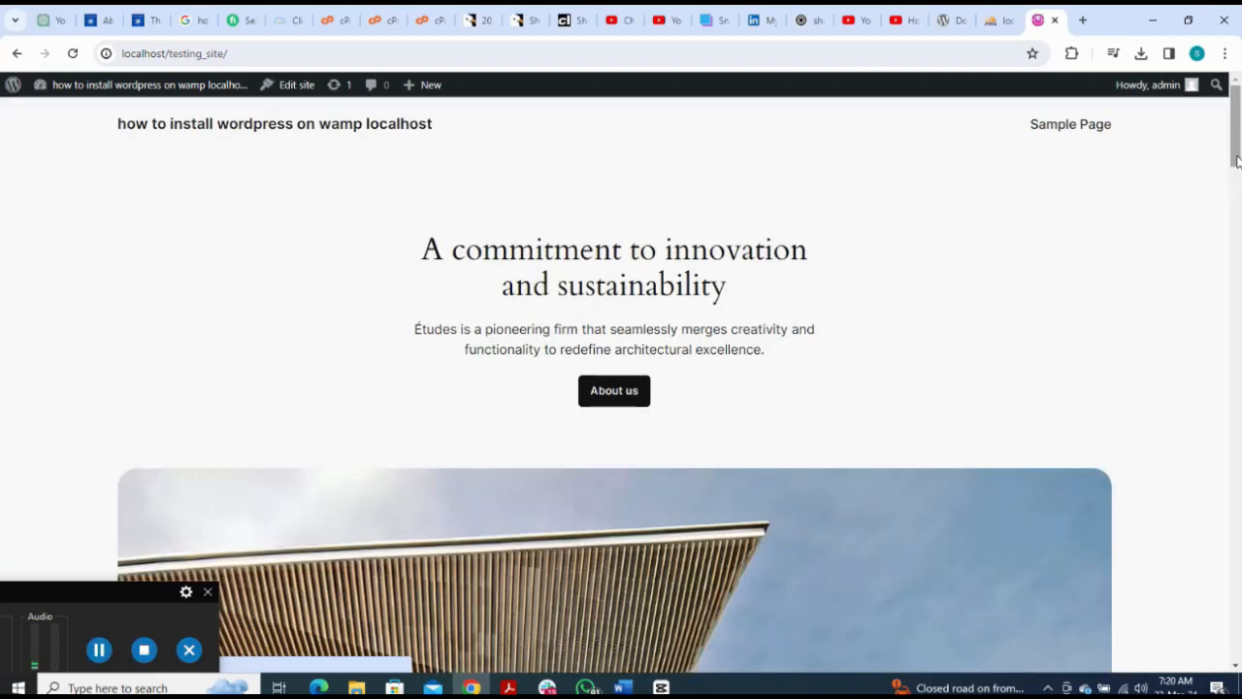
Step: Scroll the front page down to the 'A commitment to innovation and sustainability' section
mouse_move(1237, 160)
mouse_down()
mouse_move(1237, 216)
mouse_move(1237, 180)
mouse_up()
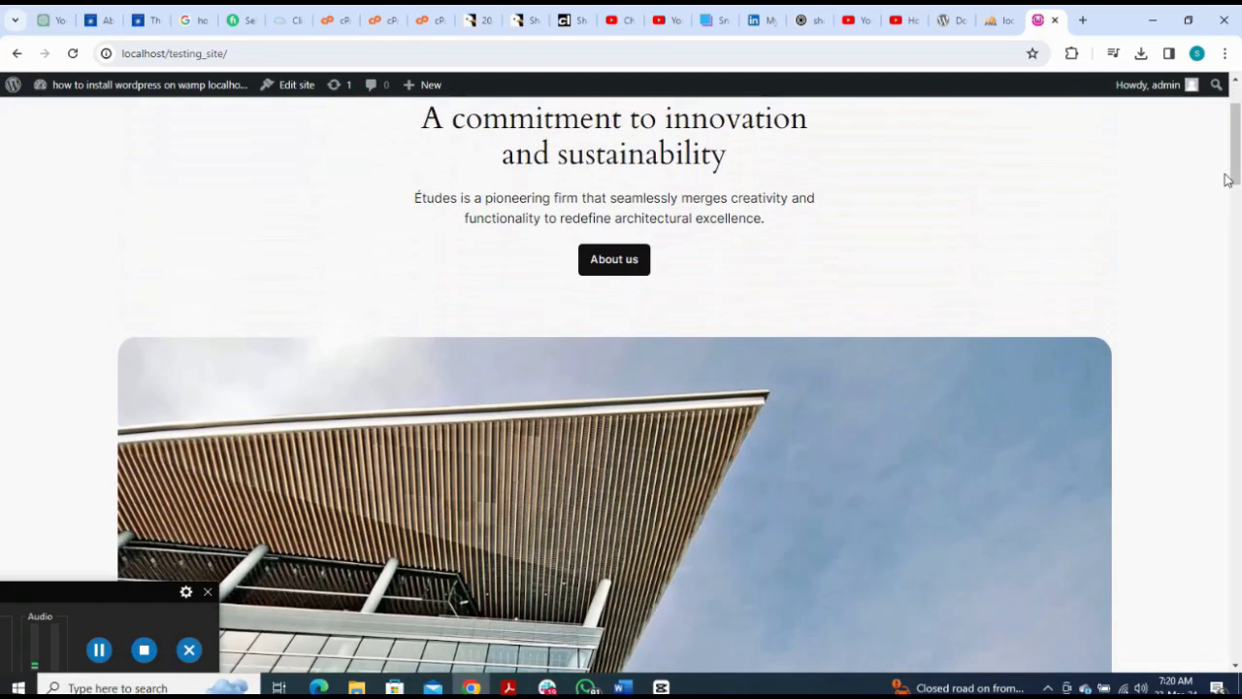
mouse_move(127, 91)
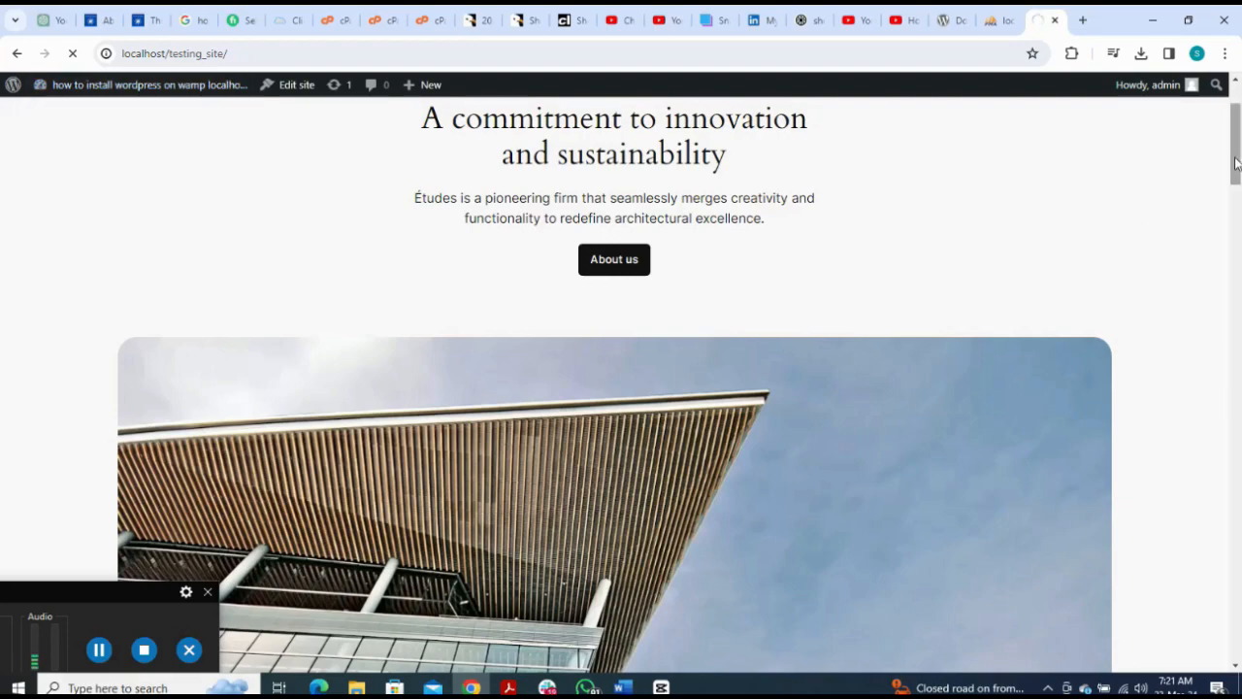
drag(1235, 163, 1203, 388)
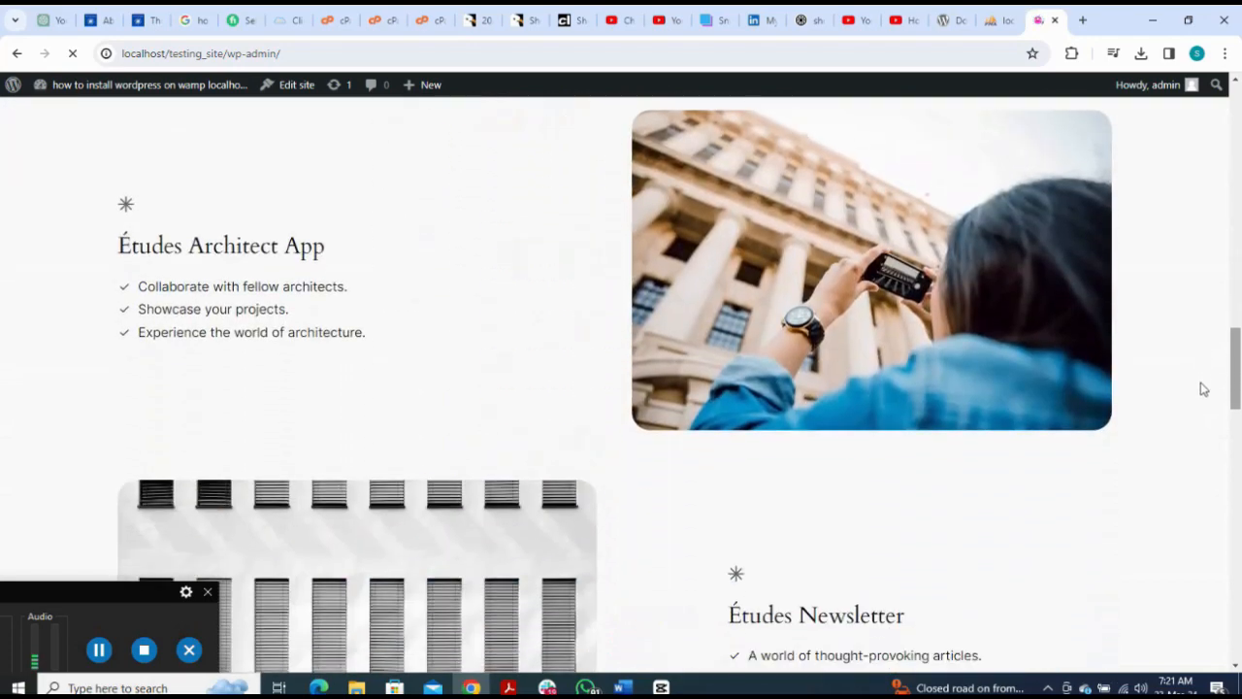